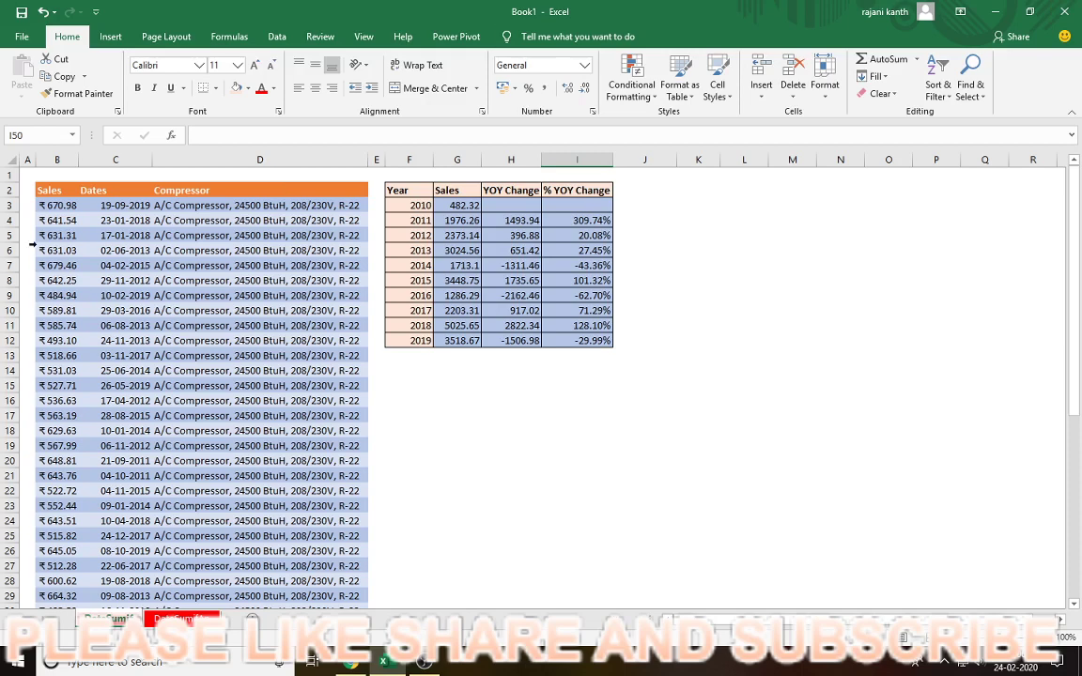
Step: On the sheet with the empty yearly table, start a SUMIFS formula in G3 with the absolute sum range $B$3:$B$44
{"action": "left_click", "coordinate": [57, 205]}
{"action": "left_click", "coordinate": [103, 207]}
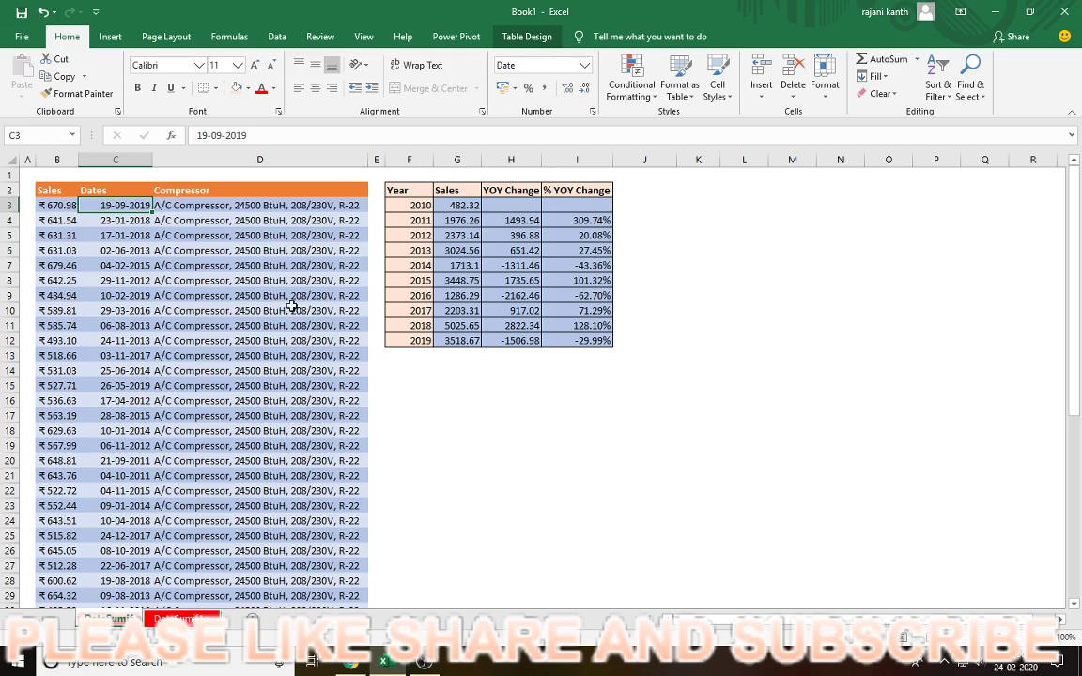
{"action": "key", "text": "ctrl+Page_Up"}
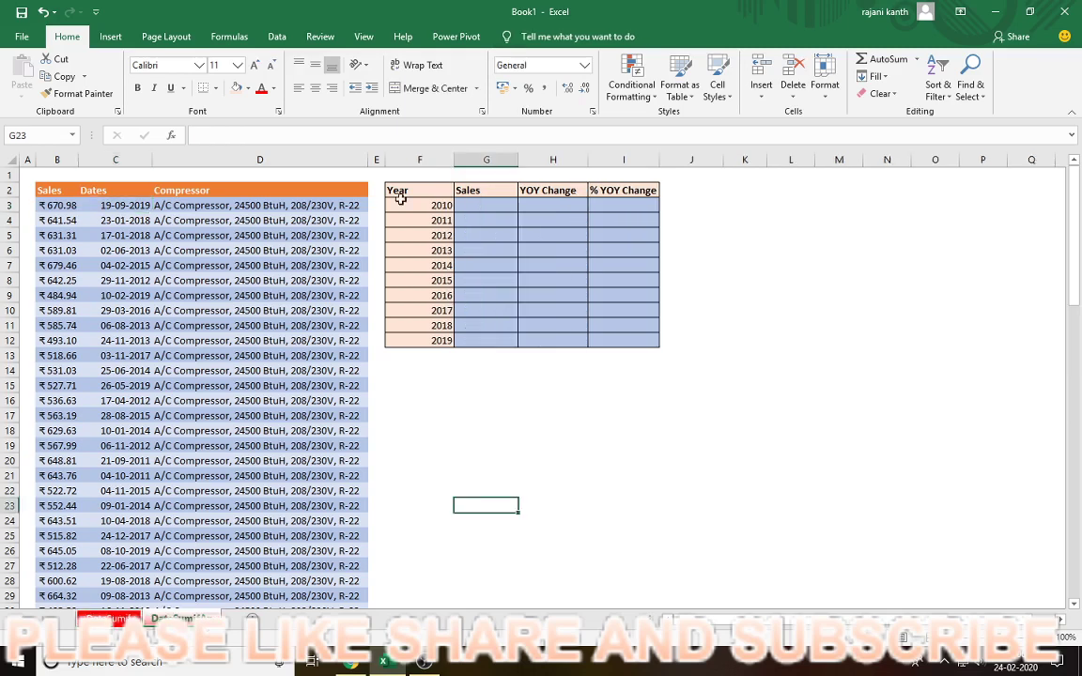
{"action": "left_click", "coordinate": [481, 204]}
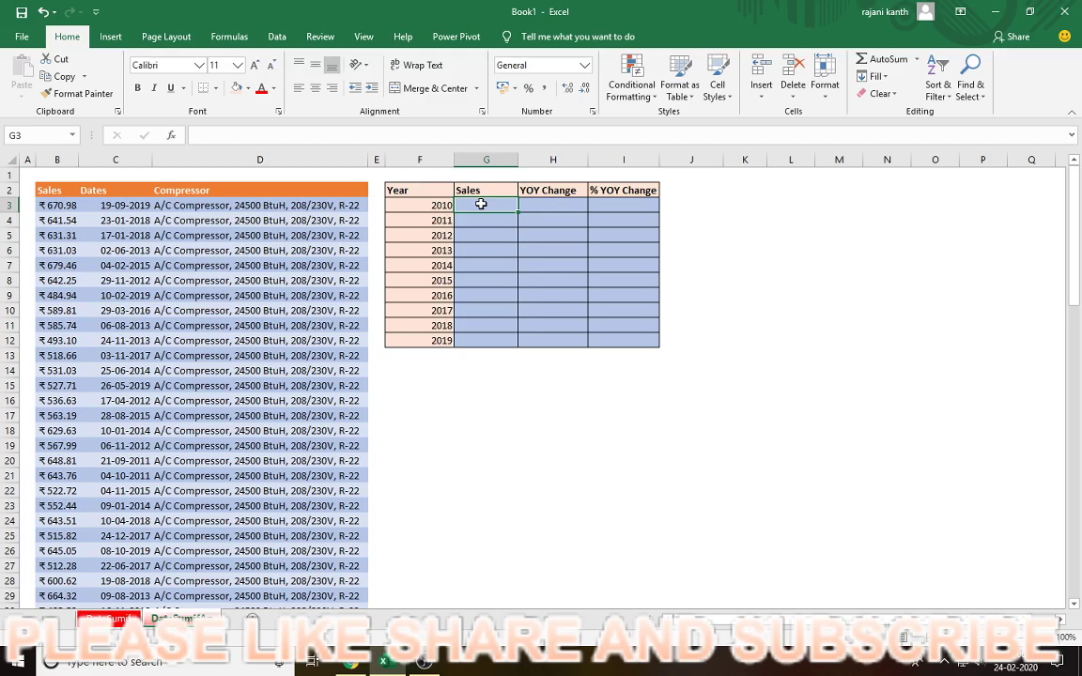
{"action": "type", "text": "=su"}
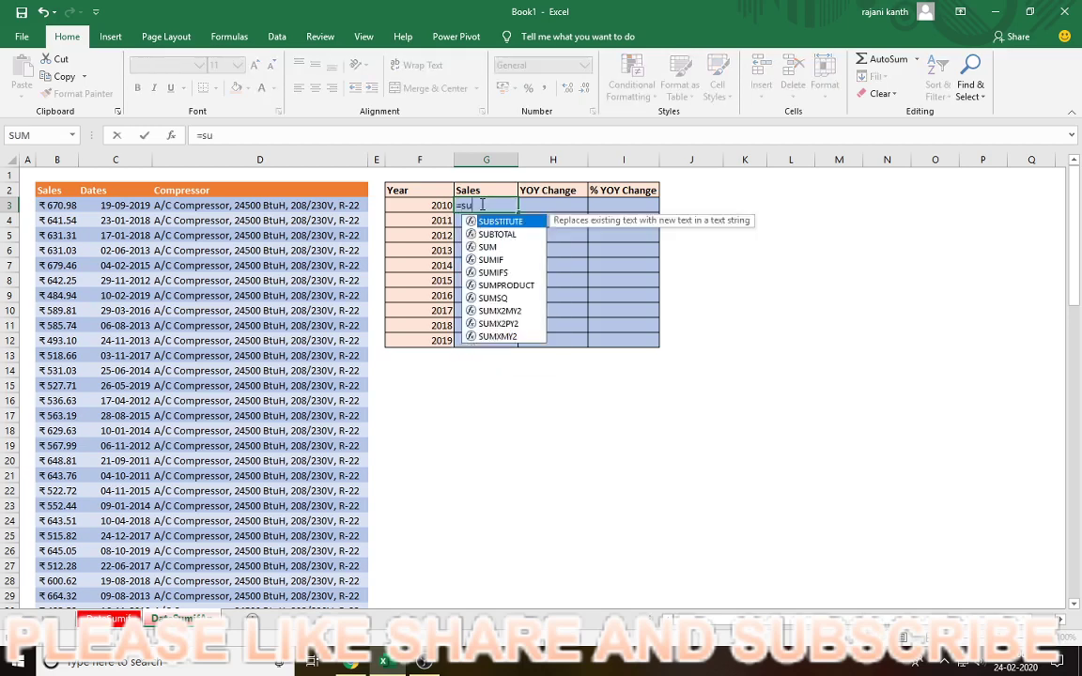
{"action": "type", "text": "mifs("}
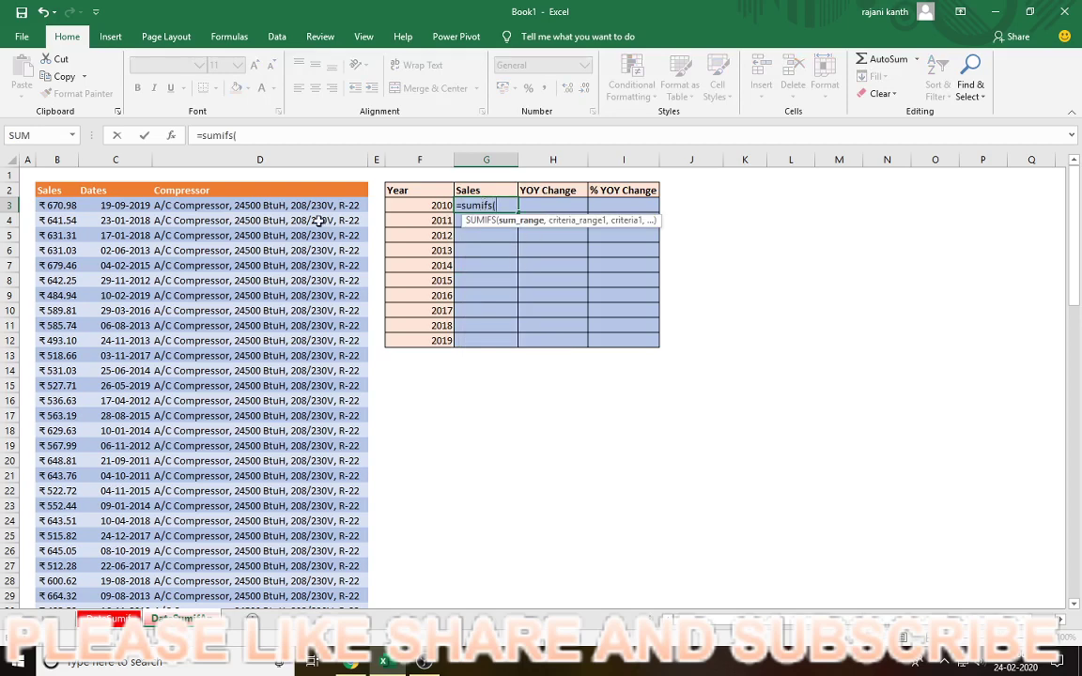
{"action": "left_click", "coordinate": [66, 205]}
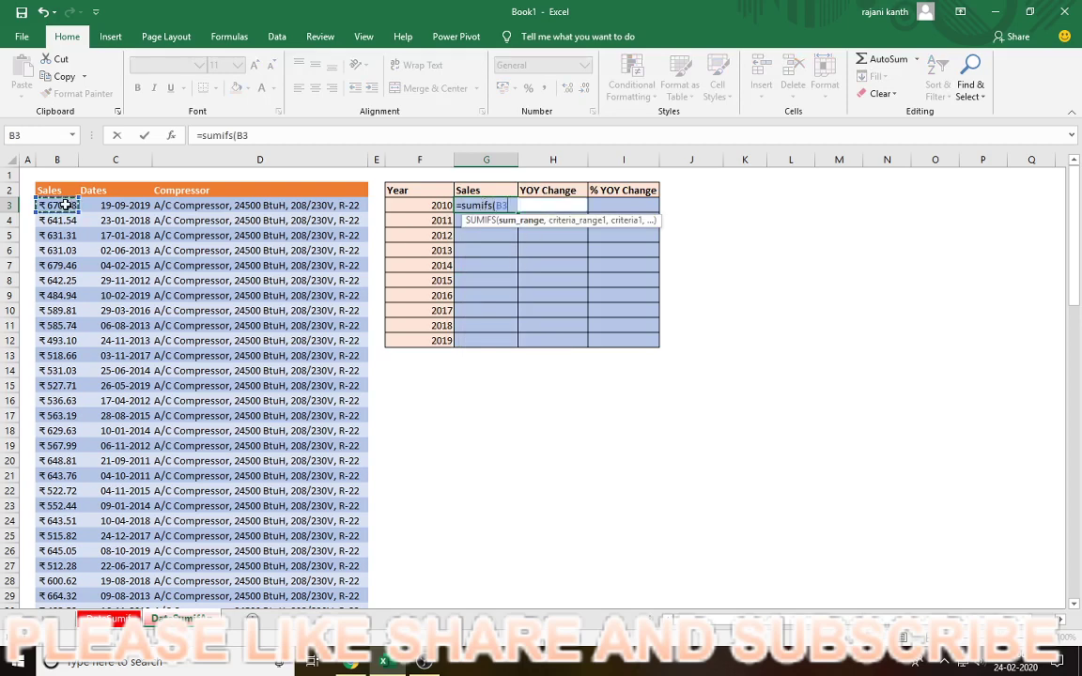
{"action": "key", "text": "ctrl+shift+Down"}
{"action": "key", "text": "F4"}
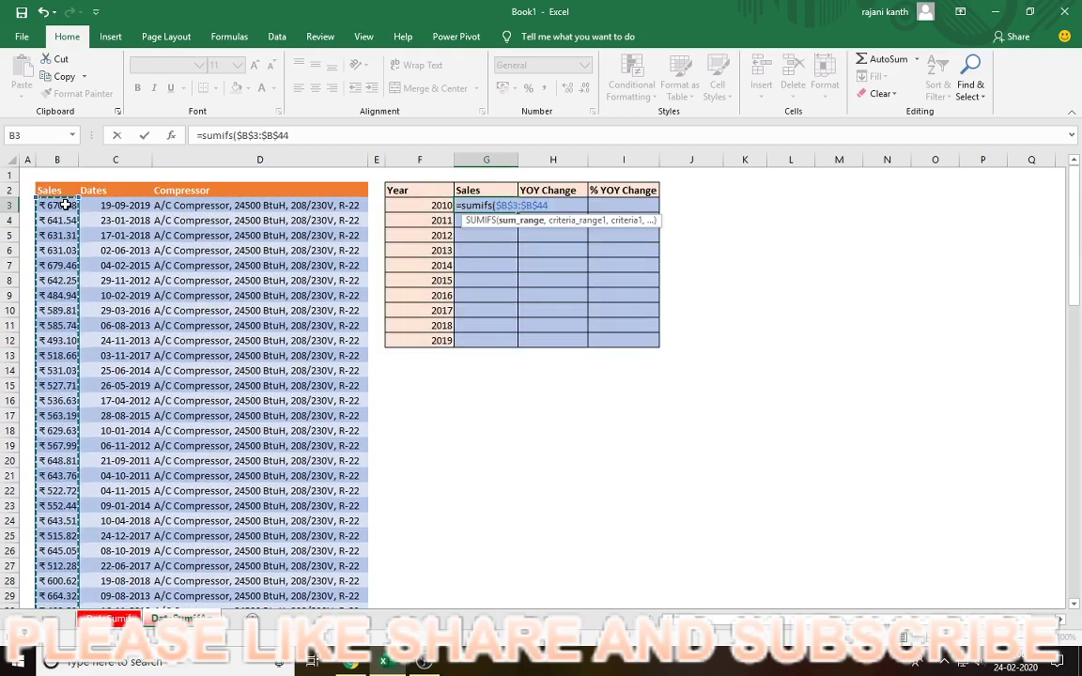
{"action": "type", "text": ","}
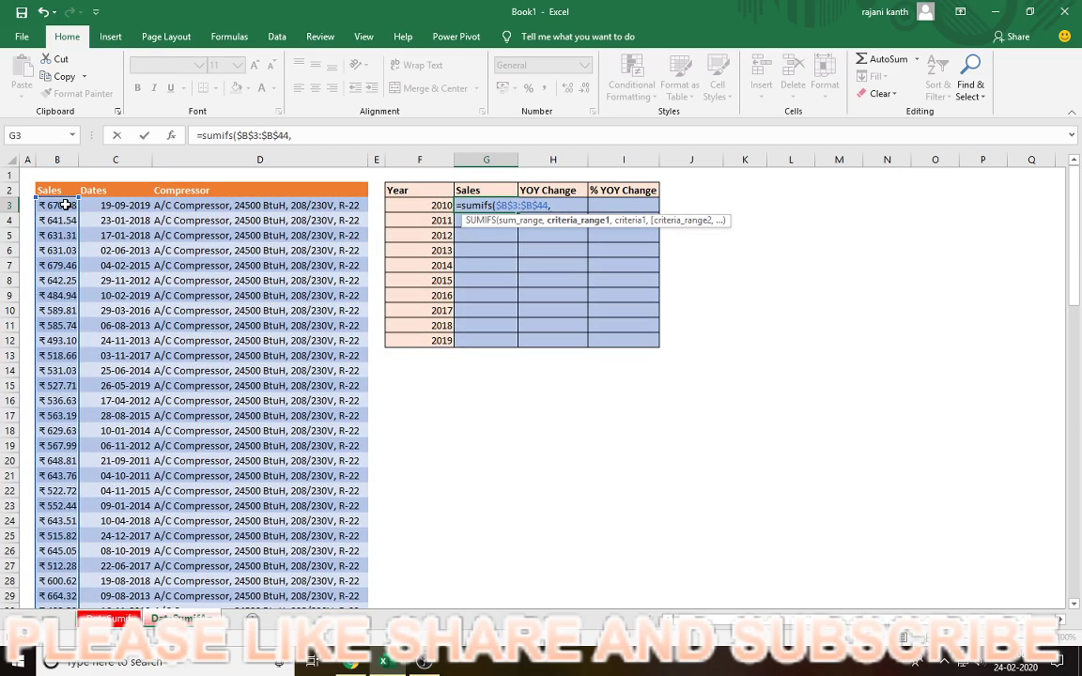
Step: Add the Dates column as the first criteria range of the SUMIFS formula, locked as $C$3:$C$44
{"action": "left_click", "coordinate": [122, 207]}
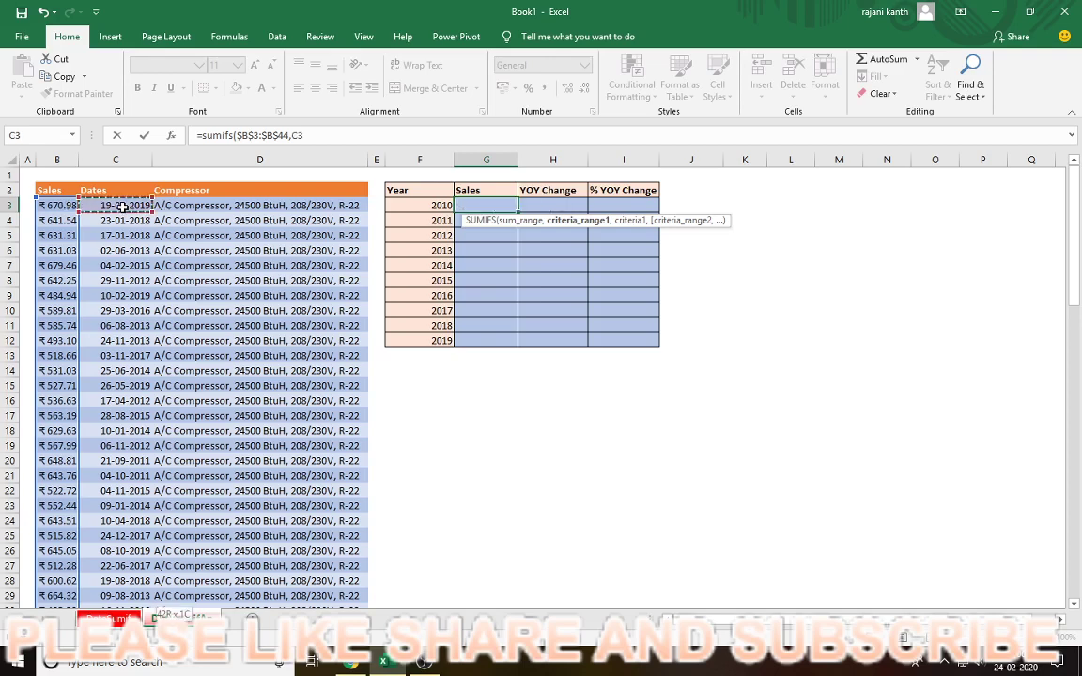
{"action": "key", "text": "ctrl+shift+Down"}
{"action": "key", "text": "F4"}
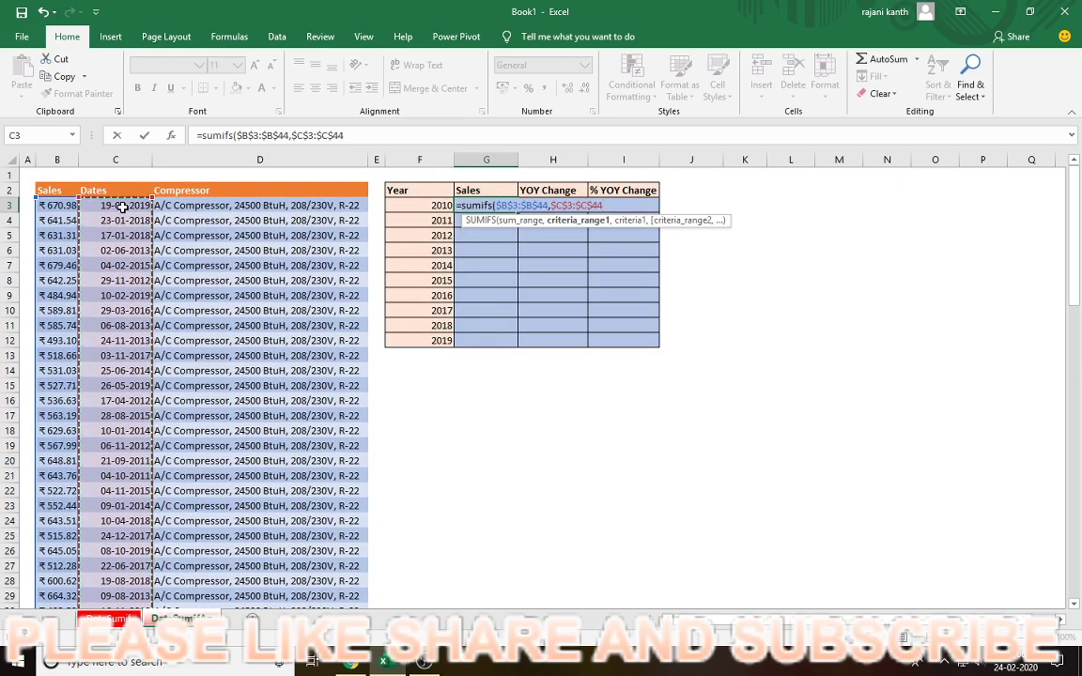
{"action": "type", "text": ","}
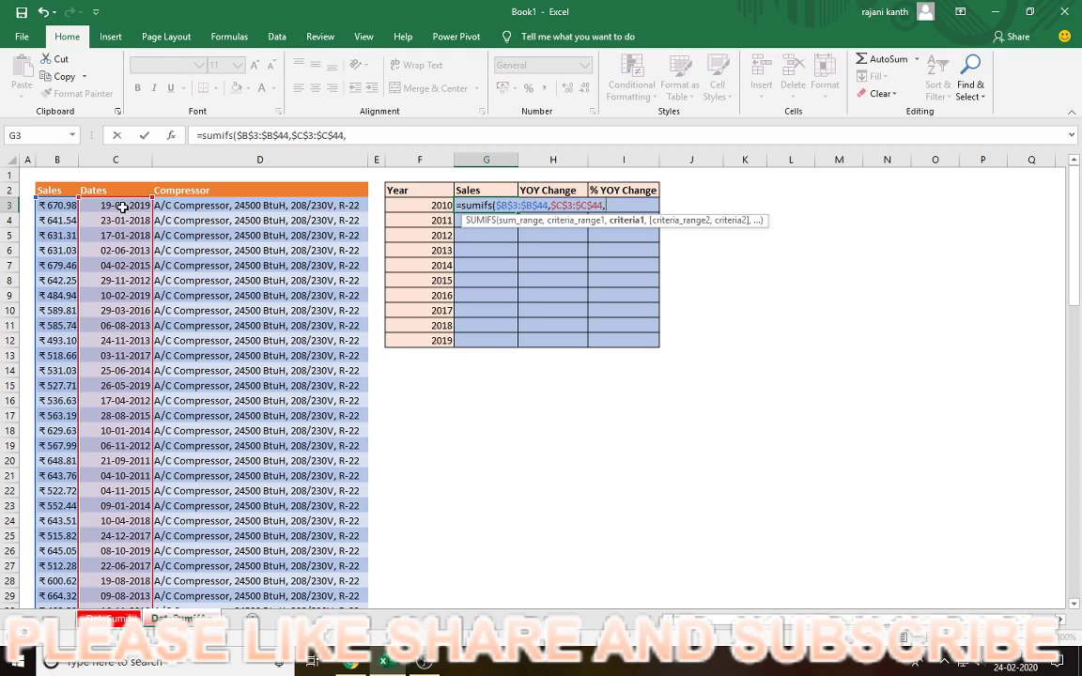
Step: Enter the first SUMIFS criterion as ">="&DATE($F3,1,1), taking the year from the 2010 cell with its column locked
{"action": "type", "text": ">"}
{"action": "key", "text": "BackSpace"}
{"action": "type", "text": "\">=\"&date"}
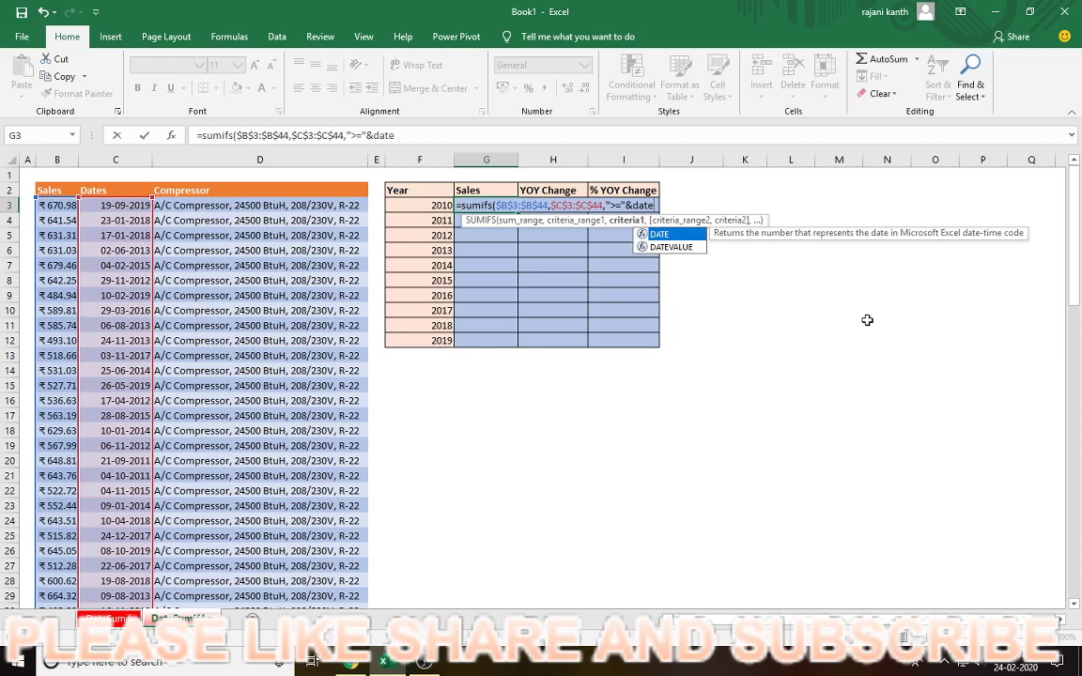
{"action": "key", "text": "Tab"}
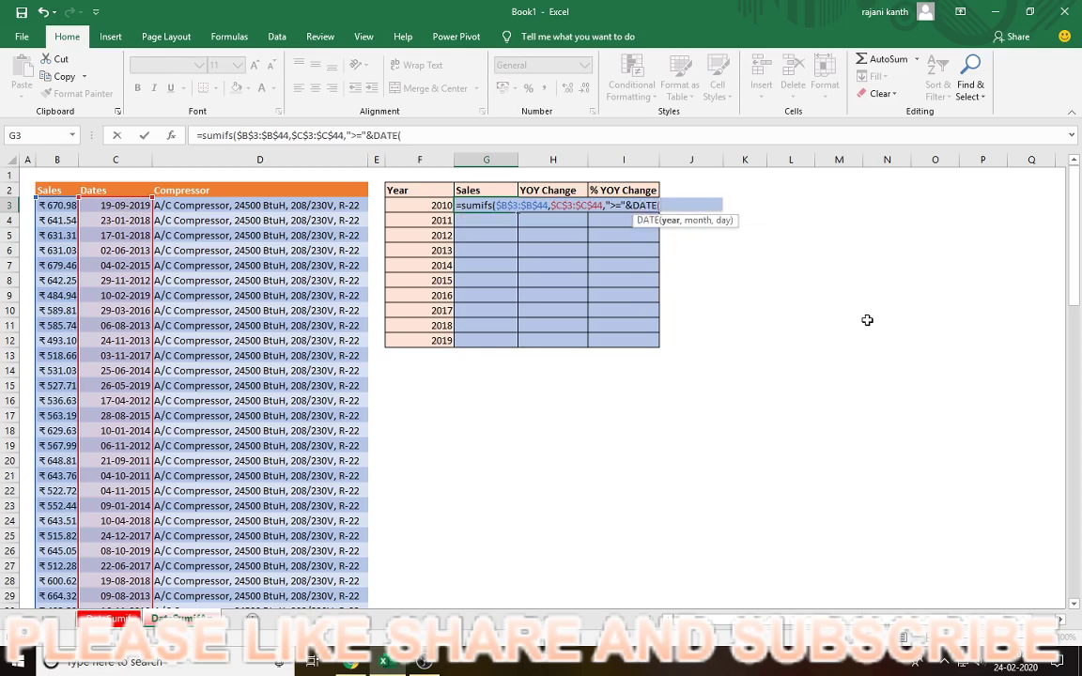
{"action": "left_click", "coordinate": [421, 204]}
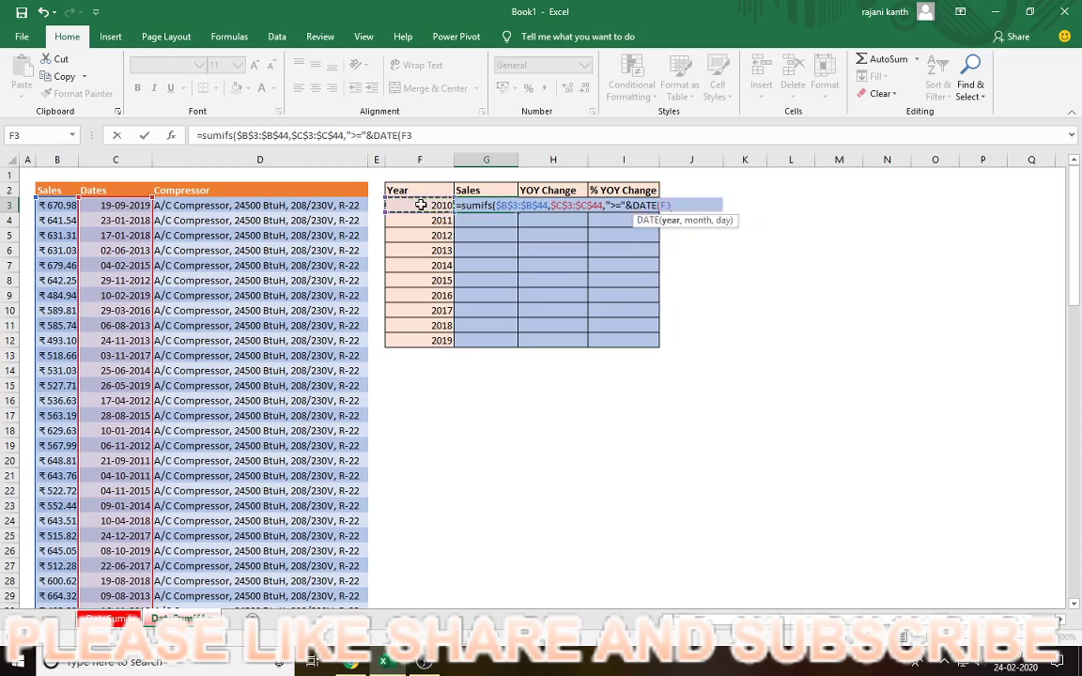
{"action": "key", "text": "F4"}
{"action": "key", "text": "F4"}
{"action": "key", "text": "F4"}
{"action": "type", "text": ","}
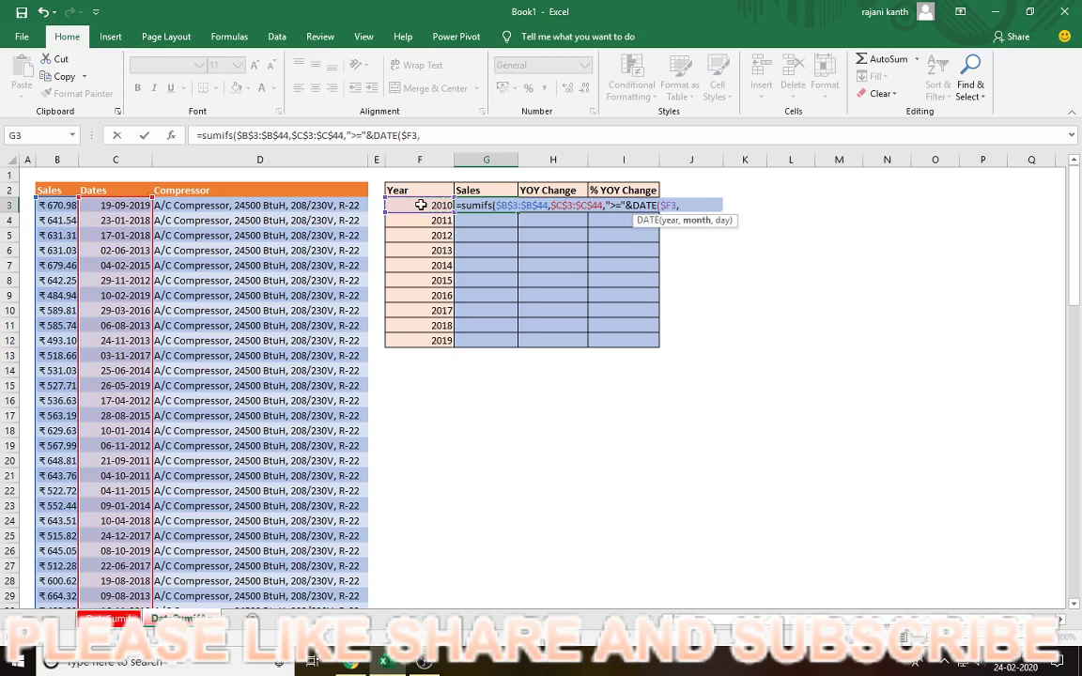
{"action": "type", "text": "1,1)"}
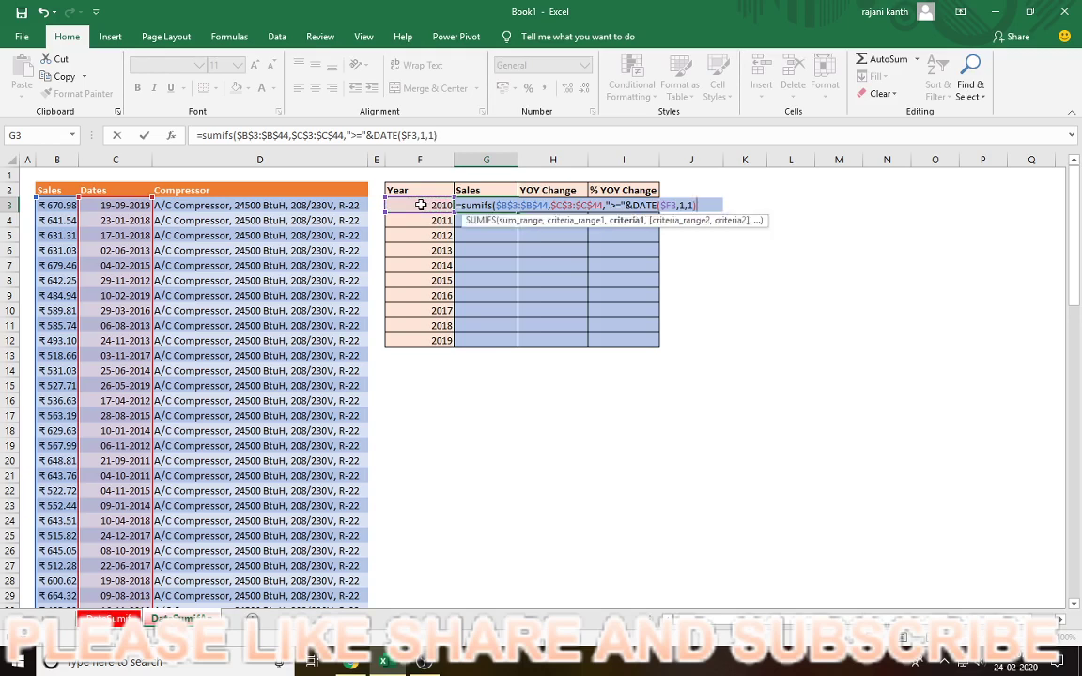
Step: Evaluate the first criterion inside the formula to check its value, and restore the original expression
{"action": "left_click", "coordinate": [627, 223]}
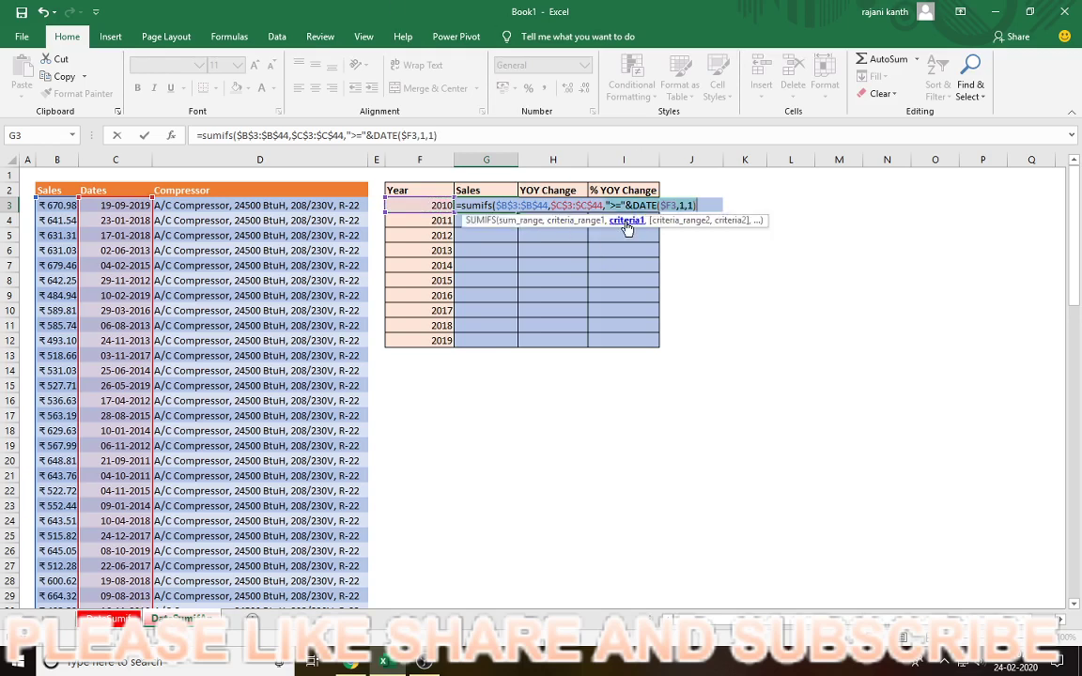
{"action": "key", "text": "F9"}
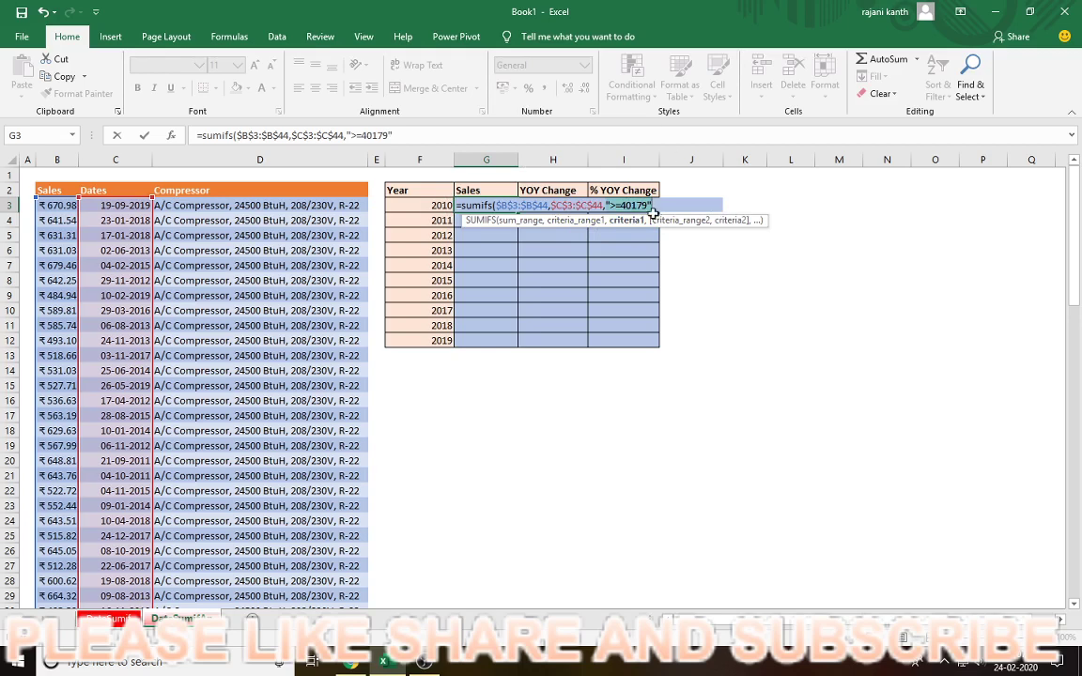
{"action": "key", "text": "ctrl+z"}
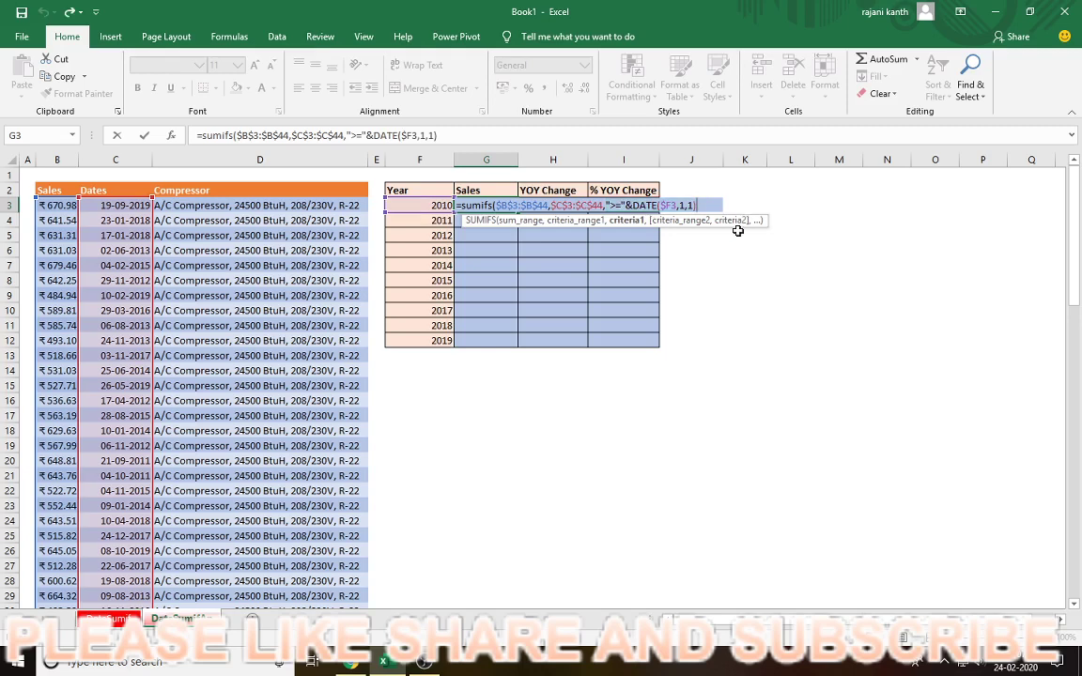
Step: Add the Dates column again as the formula's second criteria range, locked as $C$3:$C$44
{"action": "type", "text": ","}
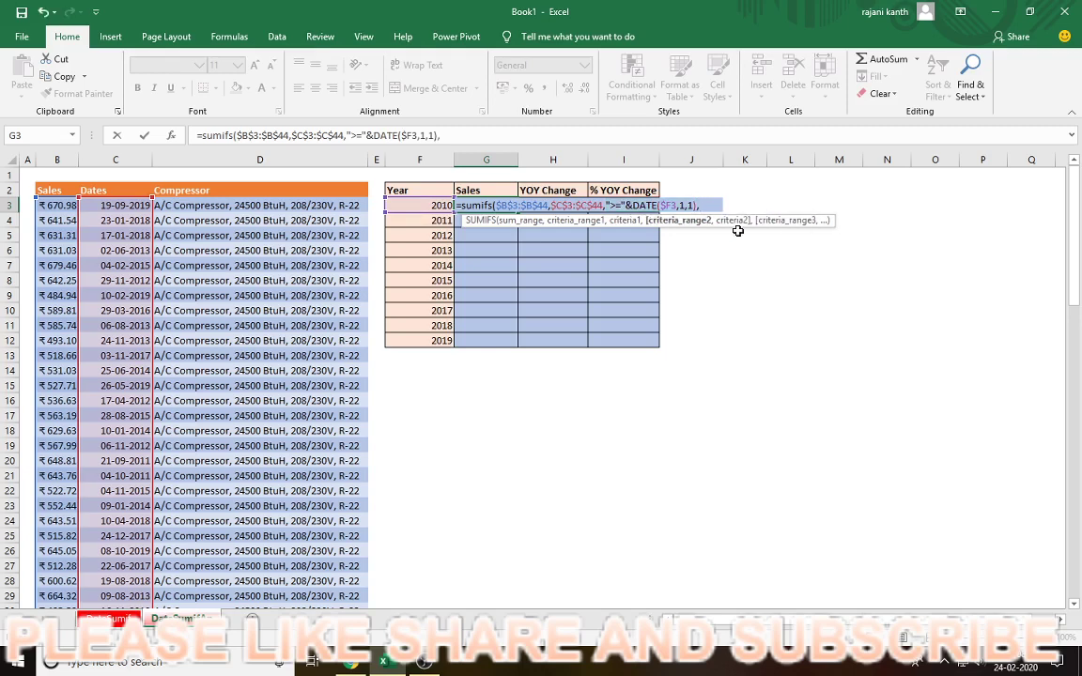
{"action": "key", "text": "Left"}
{"action": "key", "text": "Left"}
{"action": "key", "text": "Left"}
{"action": "key", "text": "Left"}
{"action": "key", "text": "ctrl+shift+Down"}
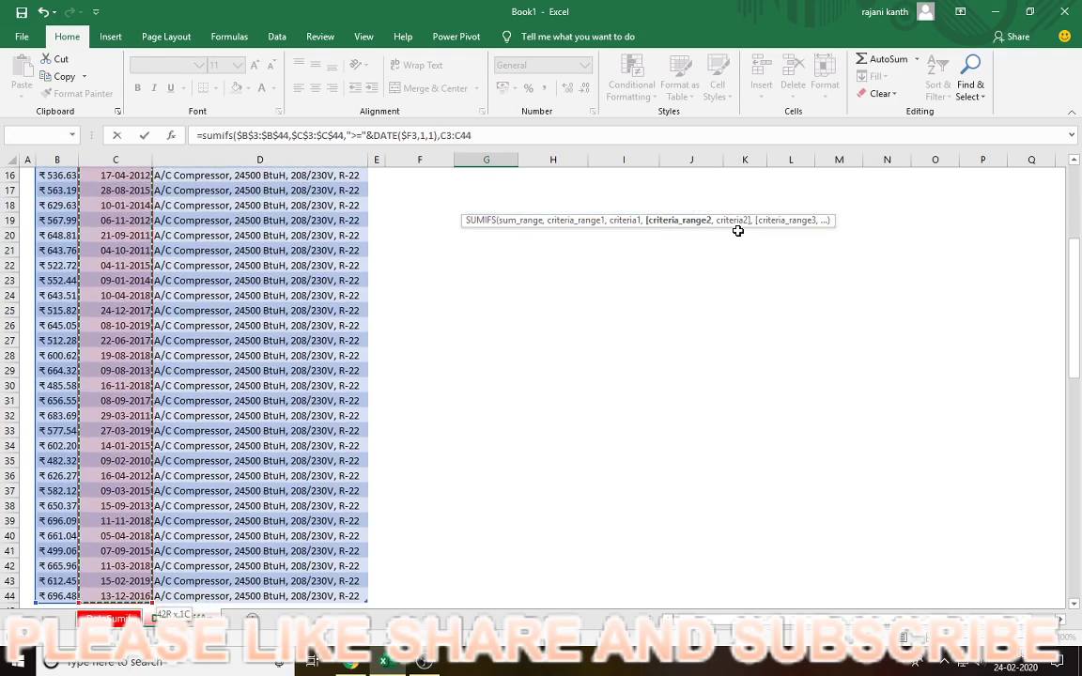
{"action": "key", "text": "F4"}
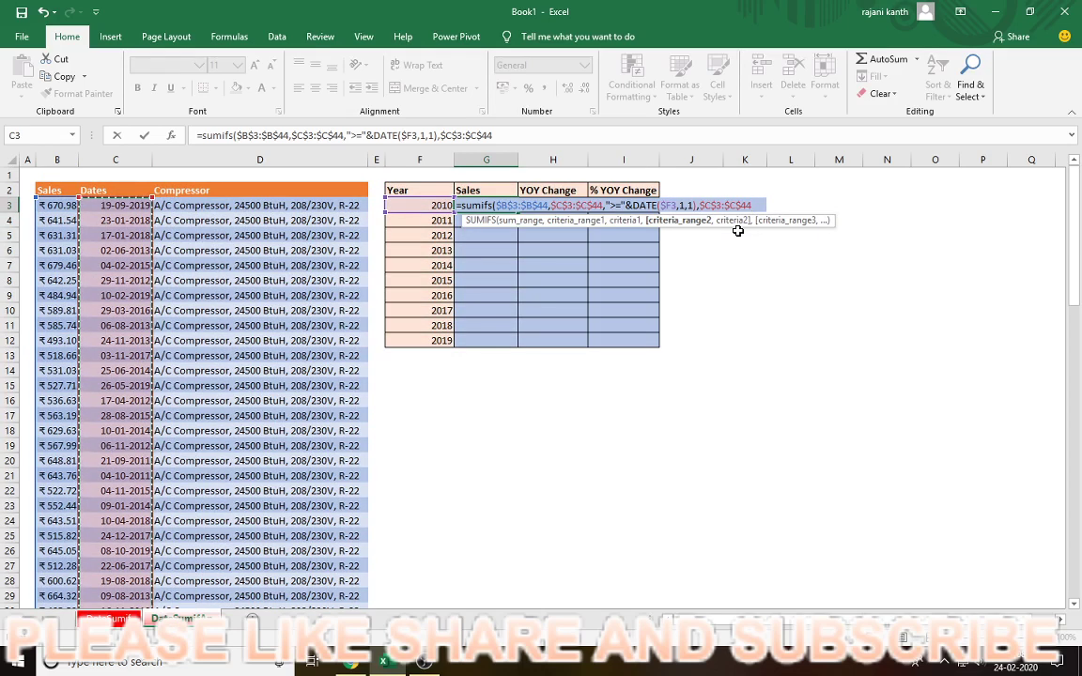
Step: Enter the second criterion as "<="&DATE(F3,12,31) and complete the SUMIFS formula in G3
{"action": "type", "text": ",\""}
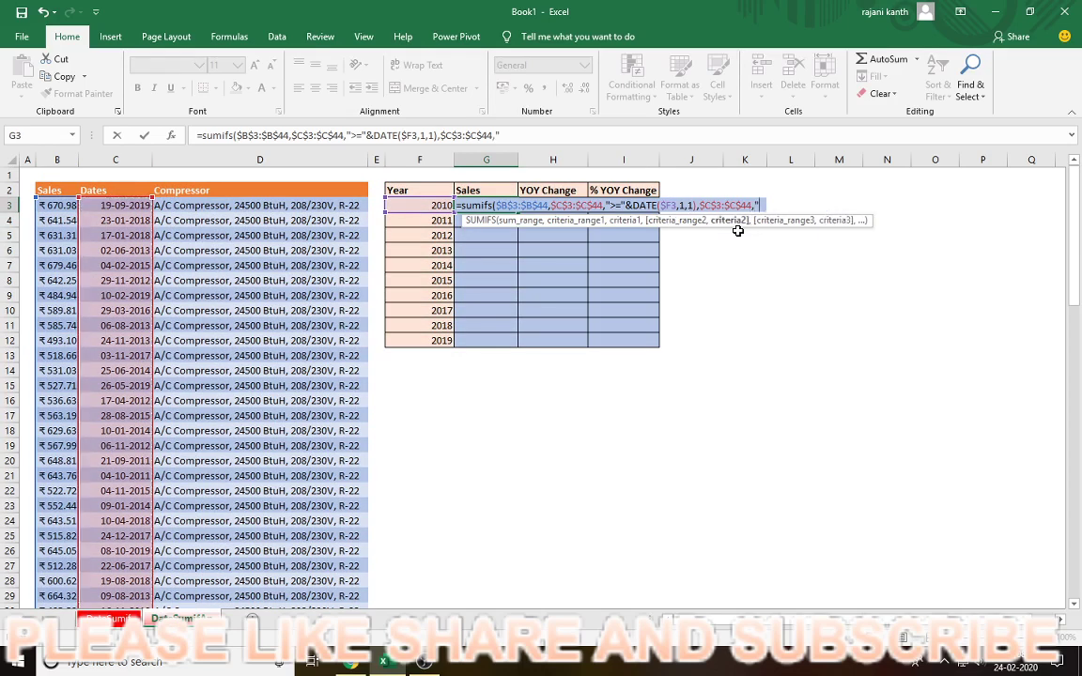
{"action": "type", "text": "<="}
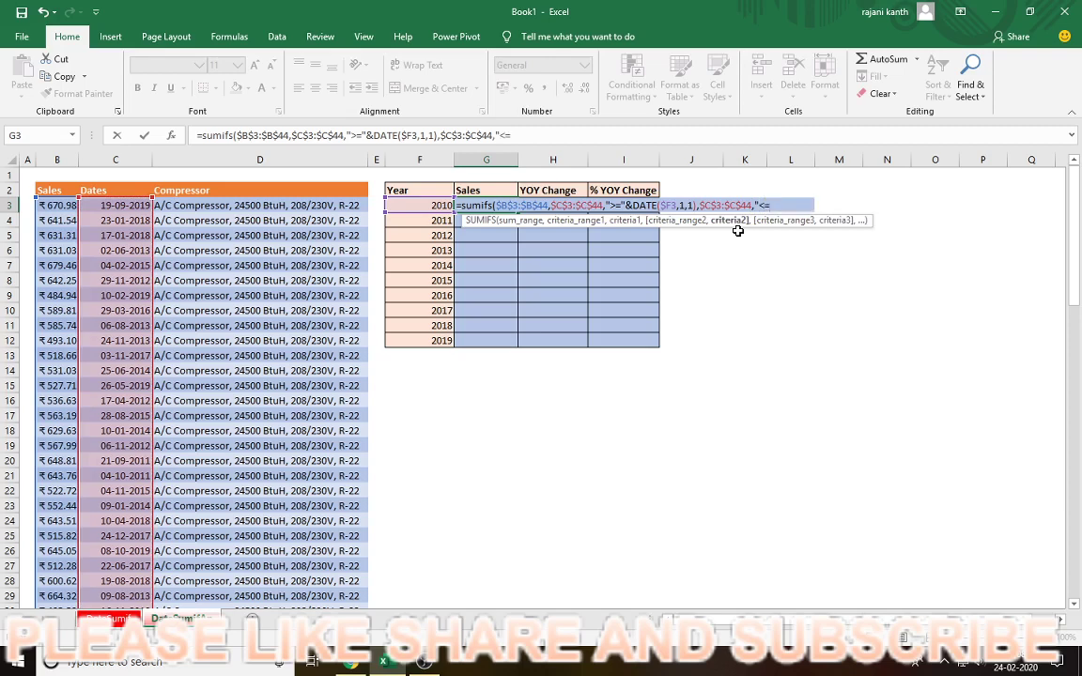
{"action": "type", "text": "\"&date"}
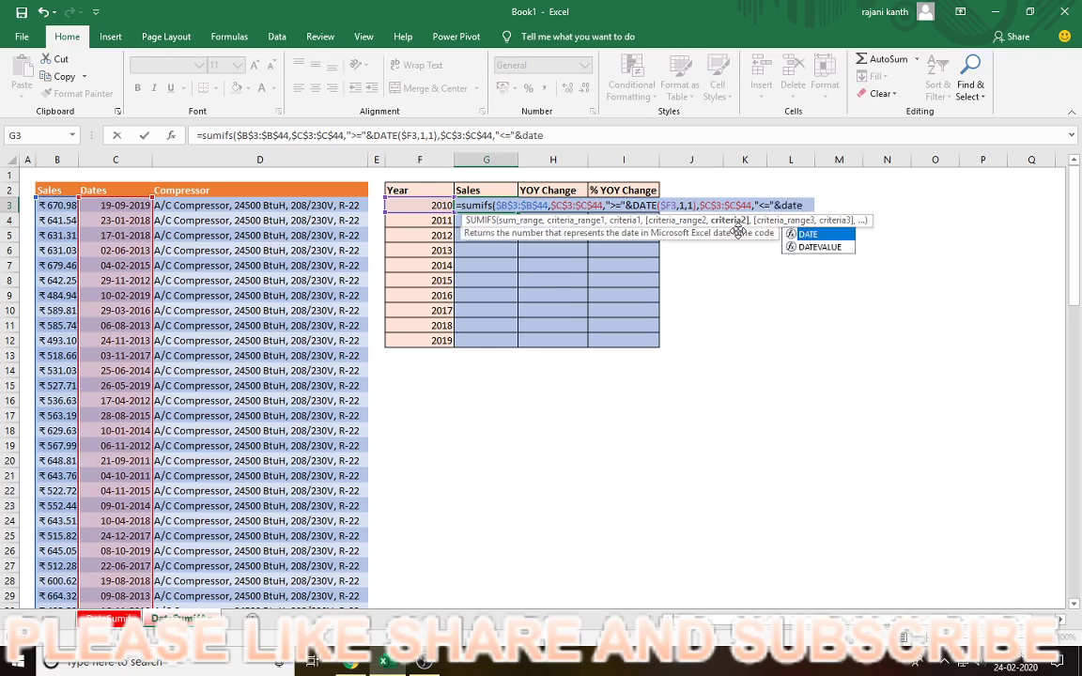
{"action": "type", "text": "(F3"}
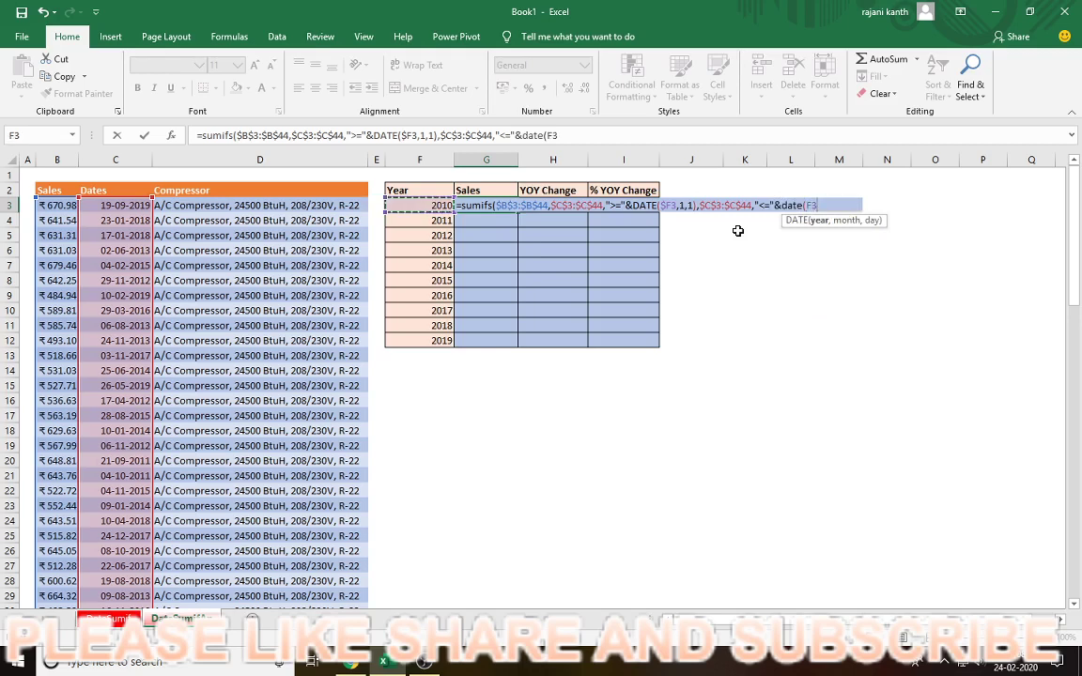
{"action": "type", "text": ",12"}
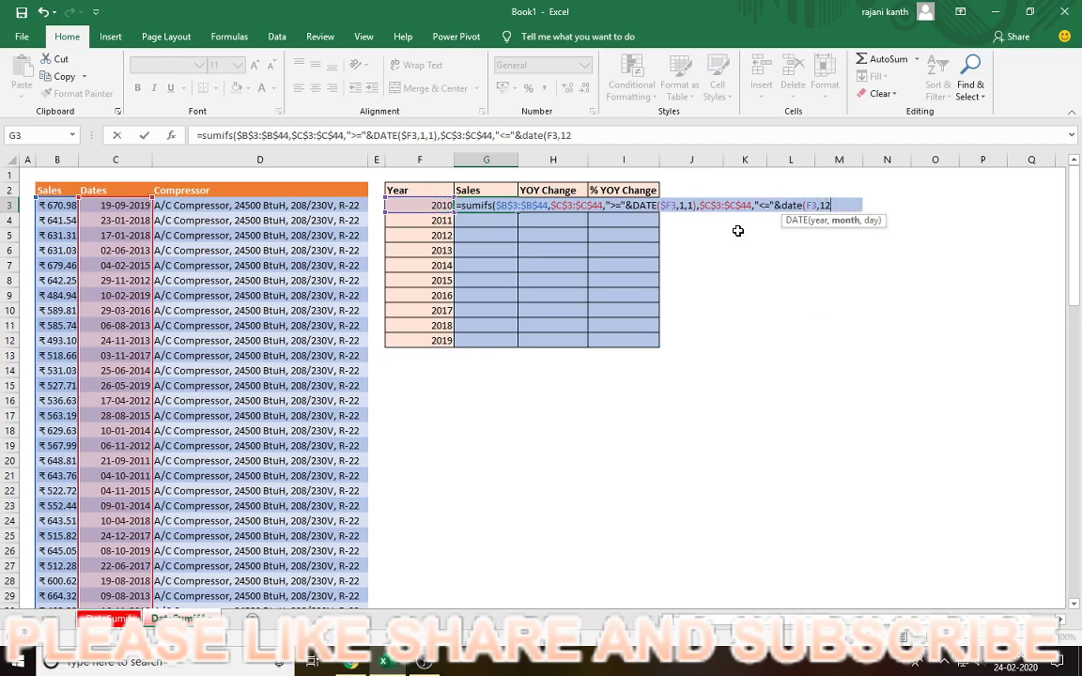
{"action": "type", "text": ",31)"}
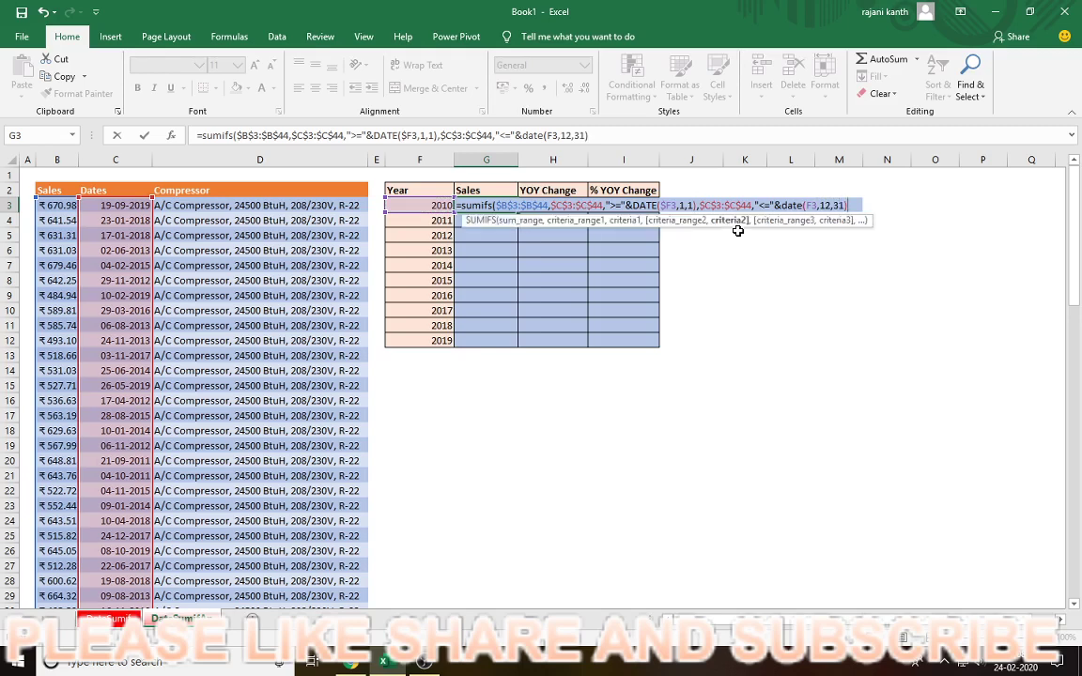
{"action": "type", "text": ")"}
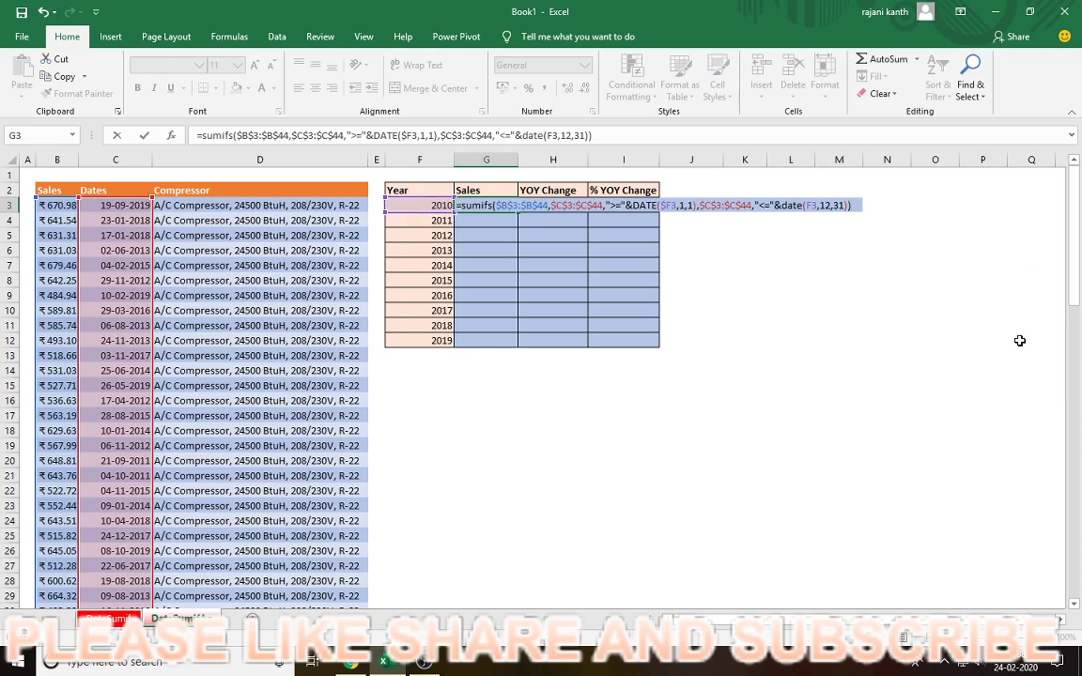
{"action": "key", "text": "ctrl+Return"}
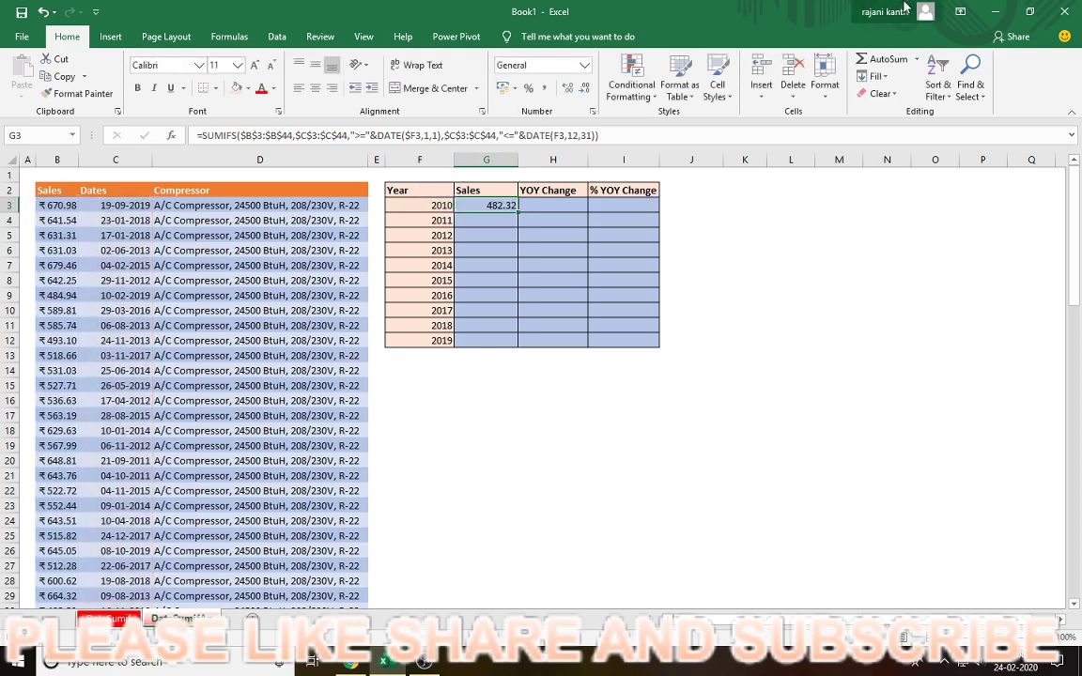
Step: Fill the Sales formula from G3 down through G12 and check the cell references in the 2019 row's formula
{"action": "left_click_drag", "start_coordinate": [518, 213], "coordinate": [518, 346]}
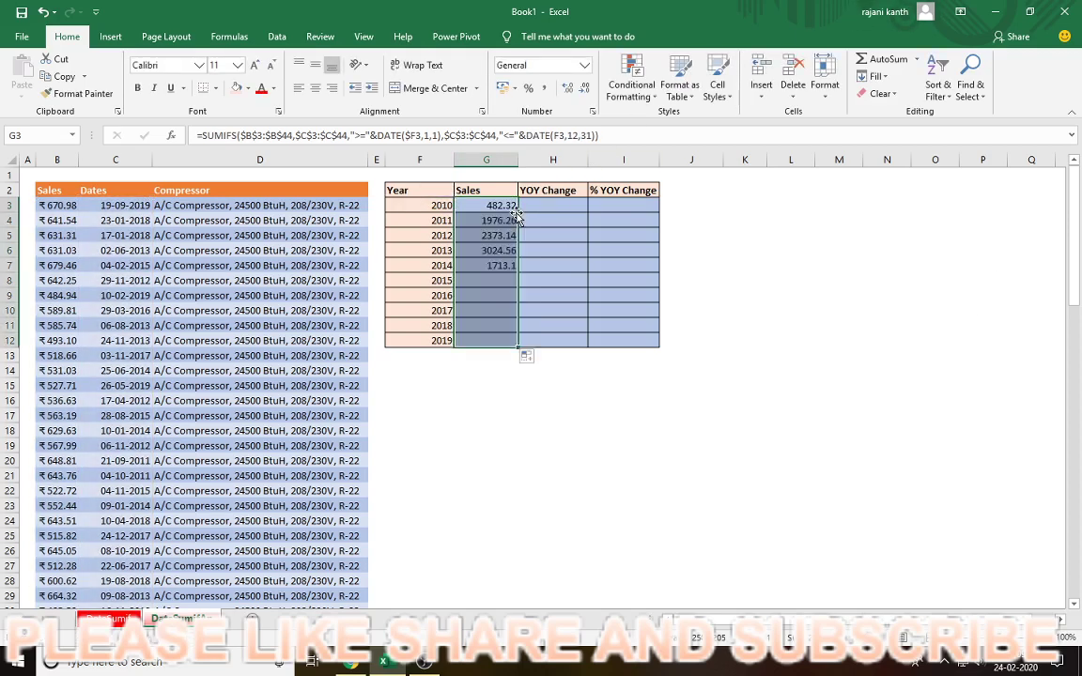
{"action": "left_click", "coordinate": [491, 342]}
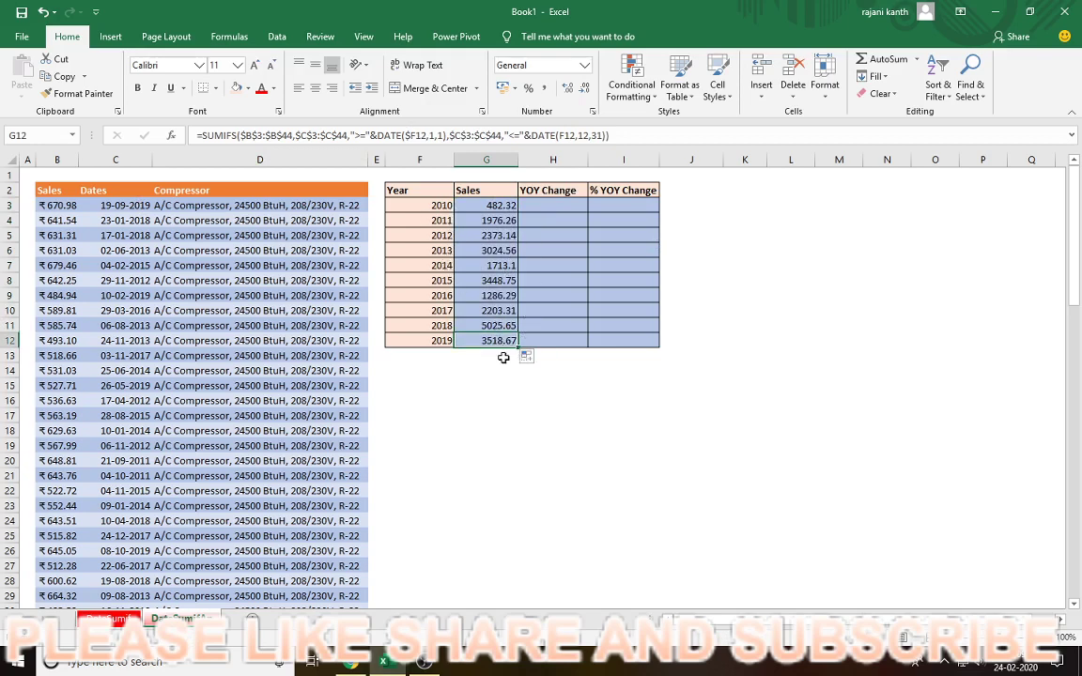
{"action": "key", "text": "F2"}
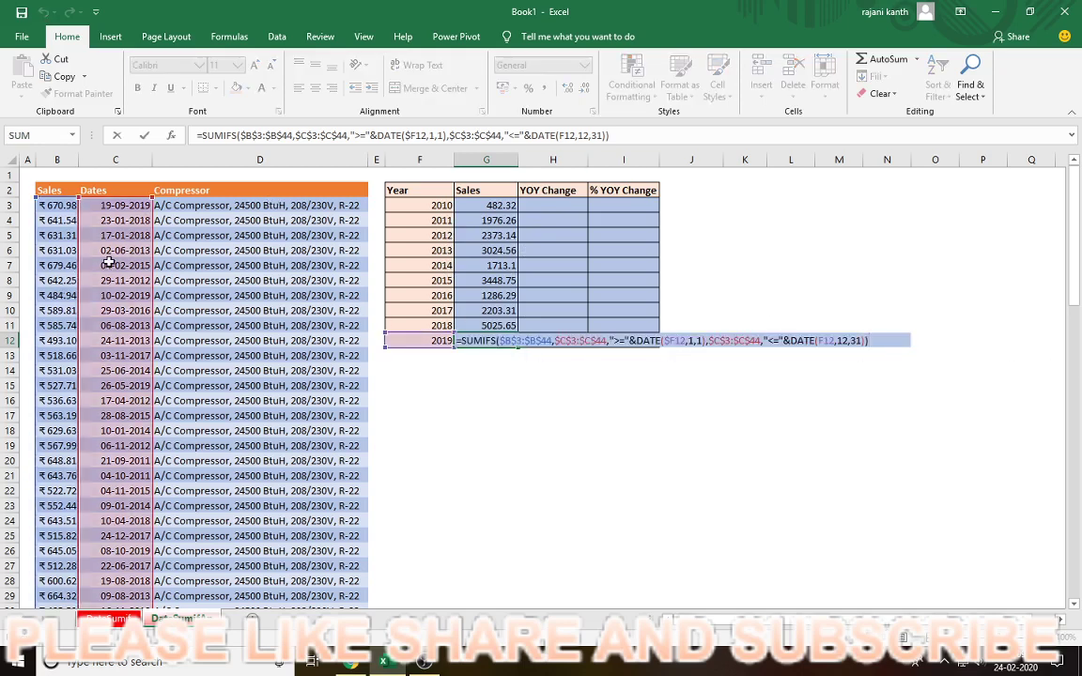
{"action": "key", "text": "ctrl+Return"}
Step: Calculate the 2011 YOY Change in H4 with =G4-G3 and fill the formula down through H12
{"action": "left_click", "coordinate": [526, 221]}
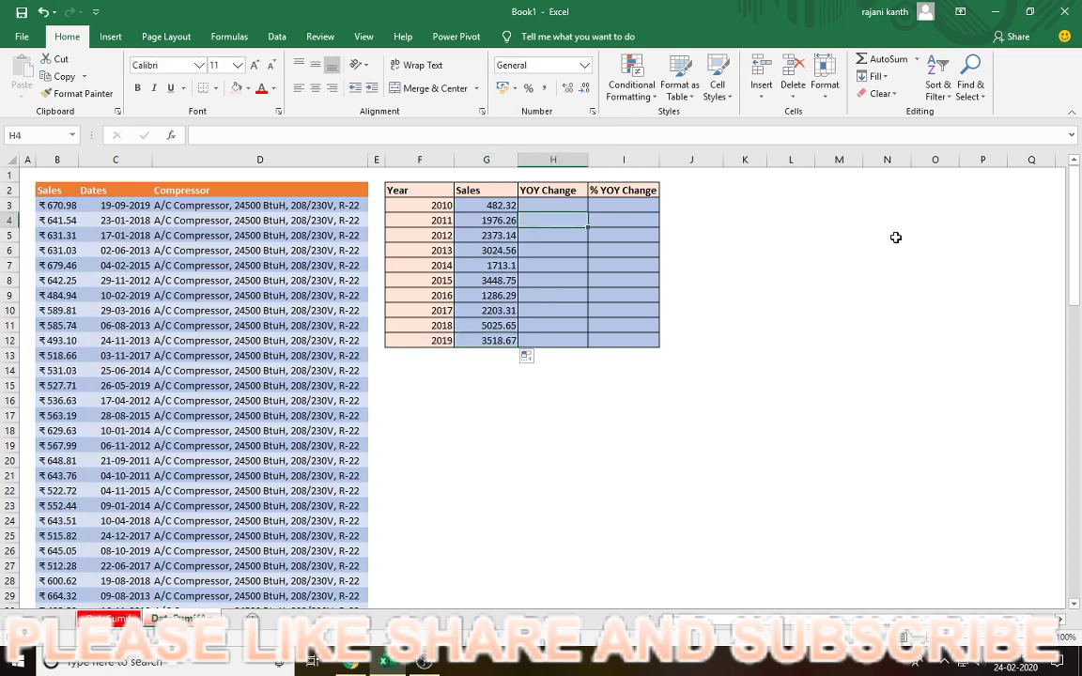
{"action": "type", "text": "="}
{"action": "key", "text": "Left"}
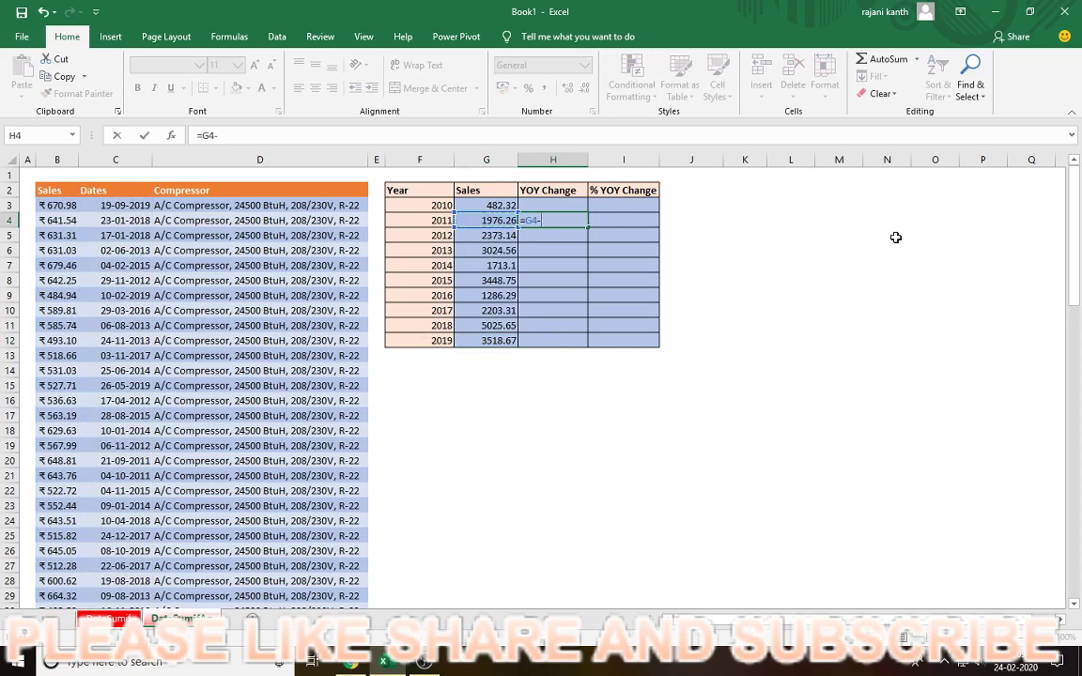
{"action": "type", "text": "-"}
{"action": "key", "text": "Up"}
{"action": "key", "text": "Left"}
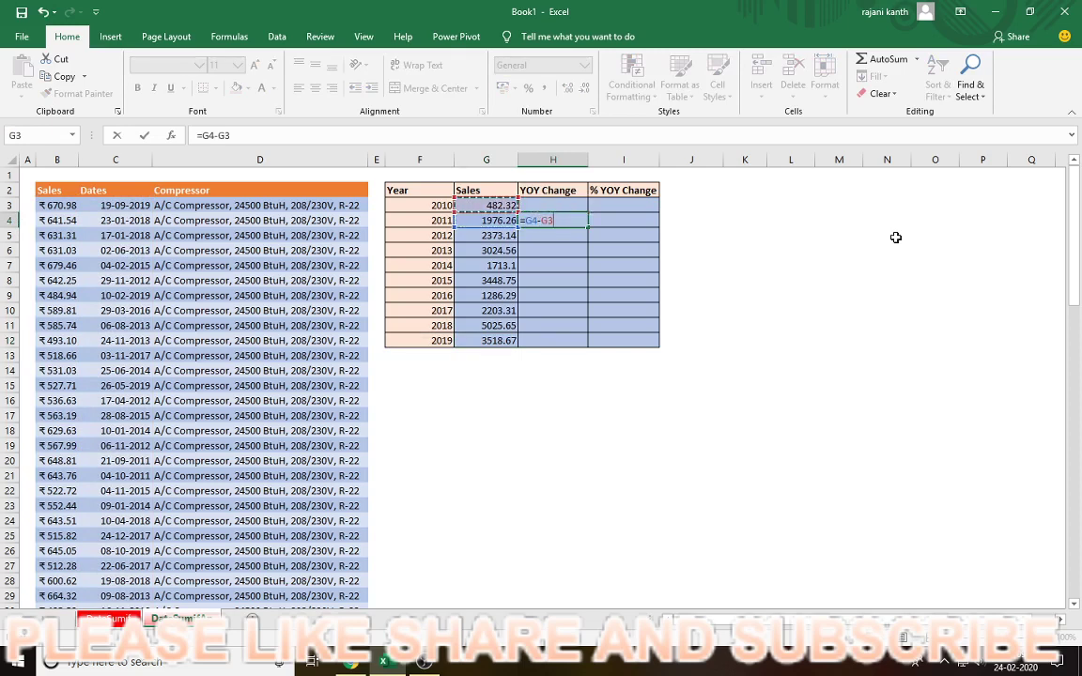
{"action": "key", "text": "Return"}
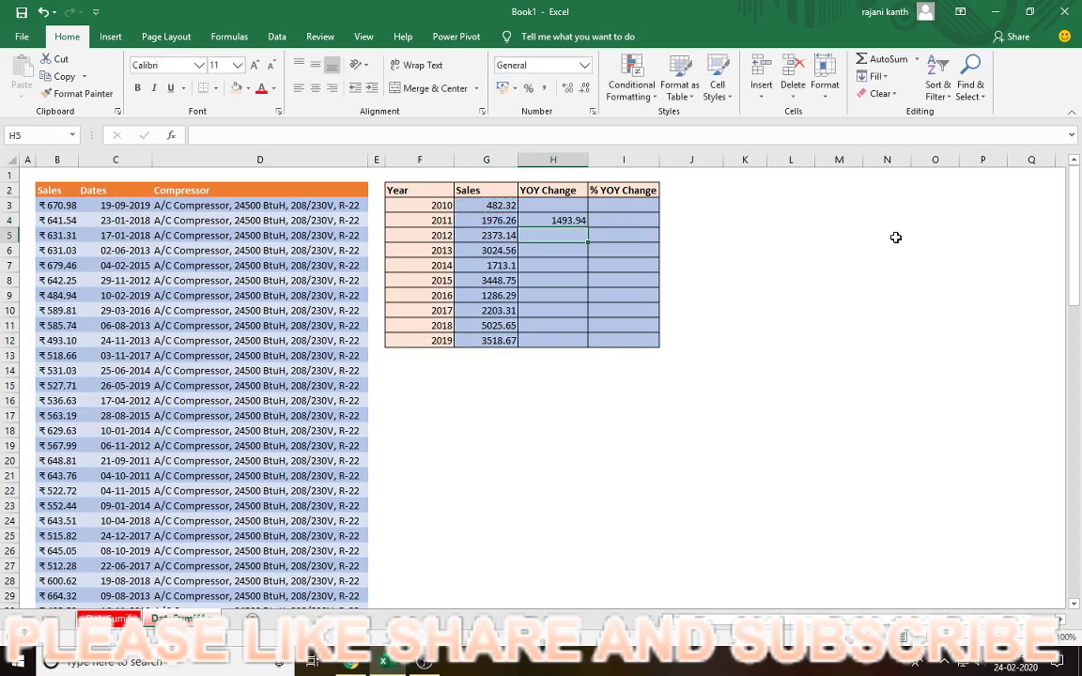
{"action": "left_click", "coordinate": [583, 221]}
{"action": "left_click_drag", "start_coordinate": [590, 225], "coordinate": [591, 346]}
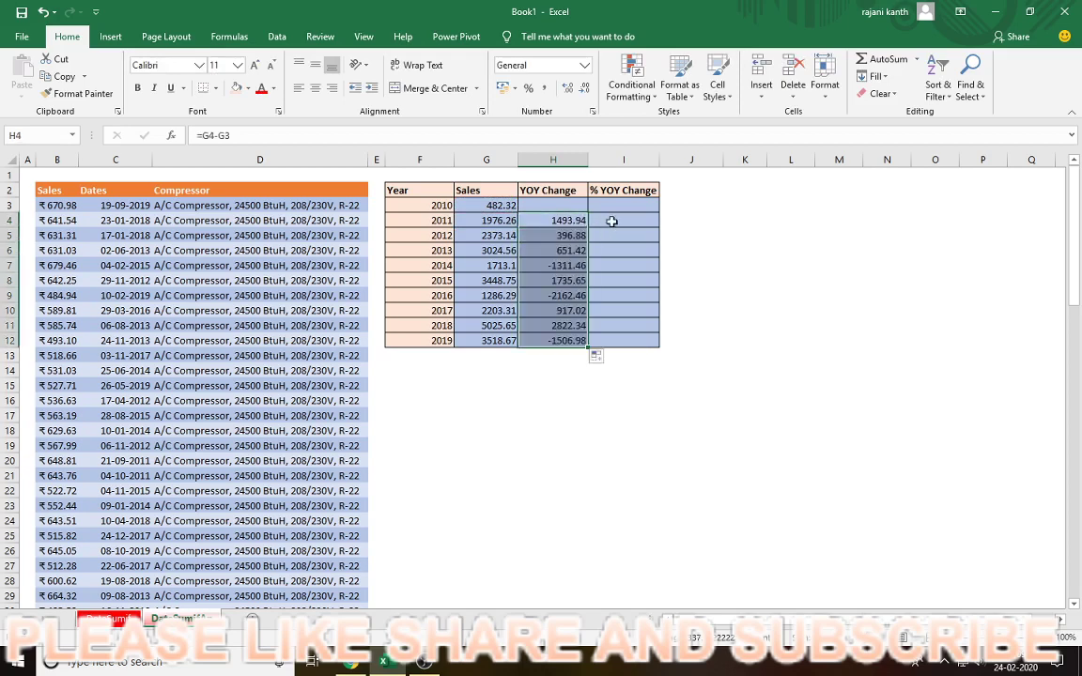
Step: Calculate the 2011 % YOY Change in I4 with =H4/G3 and fill the formula down through I12
{"action": "left_click", "coordinate": [611, 221]}
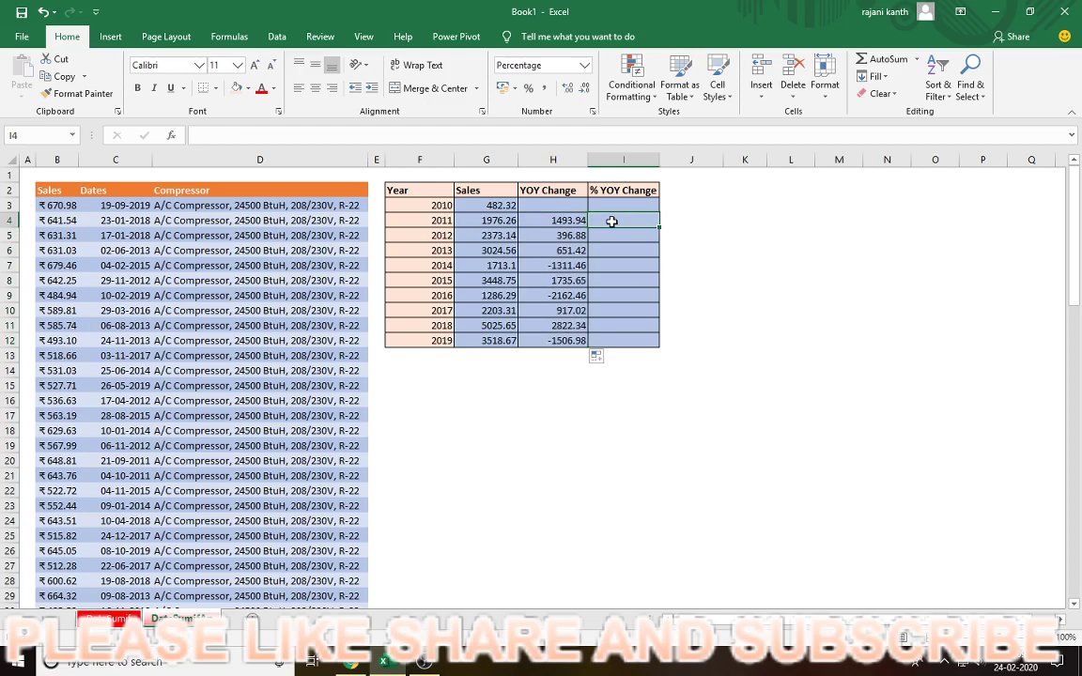
{"action": "type", "text": "="}
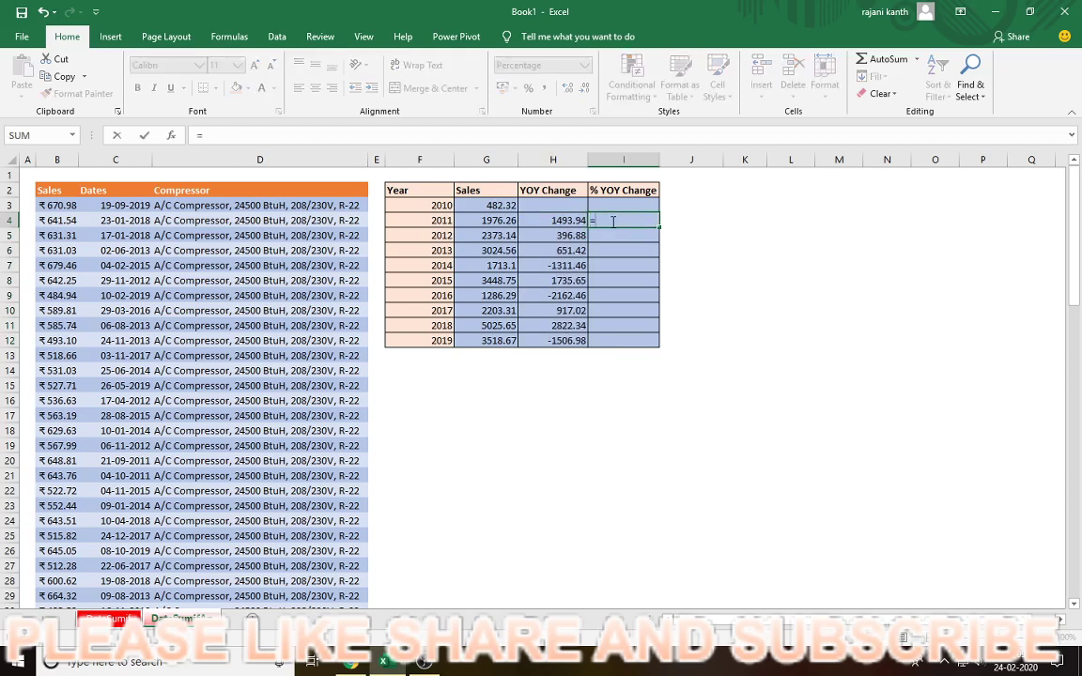
{"action": "key", "text": "Left"}
{"action": "type", "text": "/"}
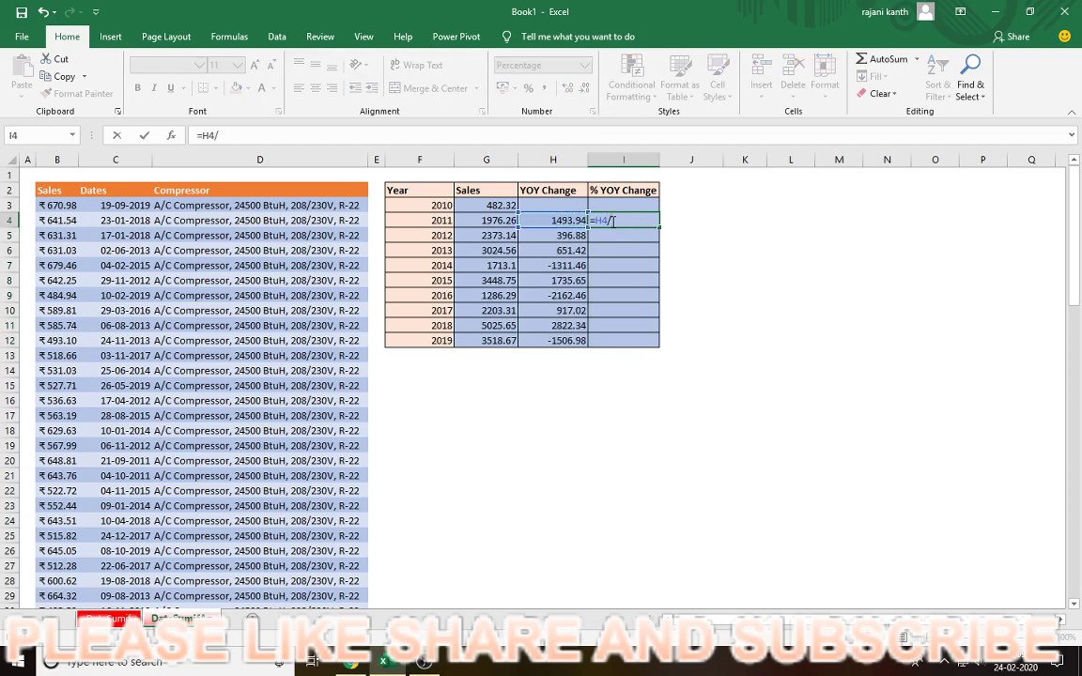
{"action": "key", "text": "Left"}
{"action": "key", "text": "Left"}
{"action": "key", "text": "Up"}
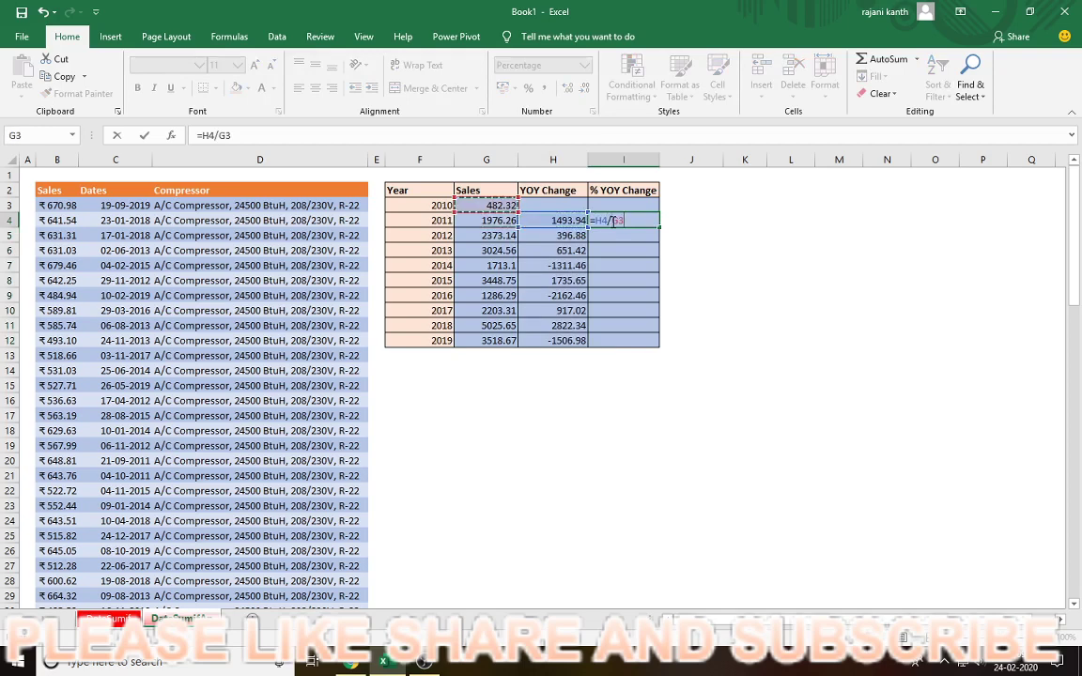
{"action": "key", "text": "ctrl+Return"}
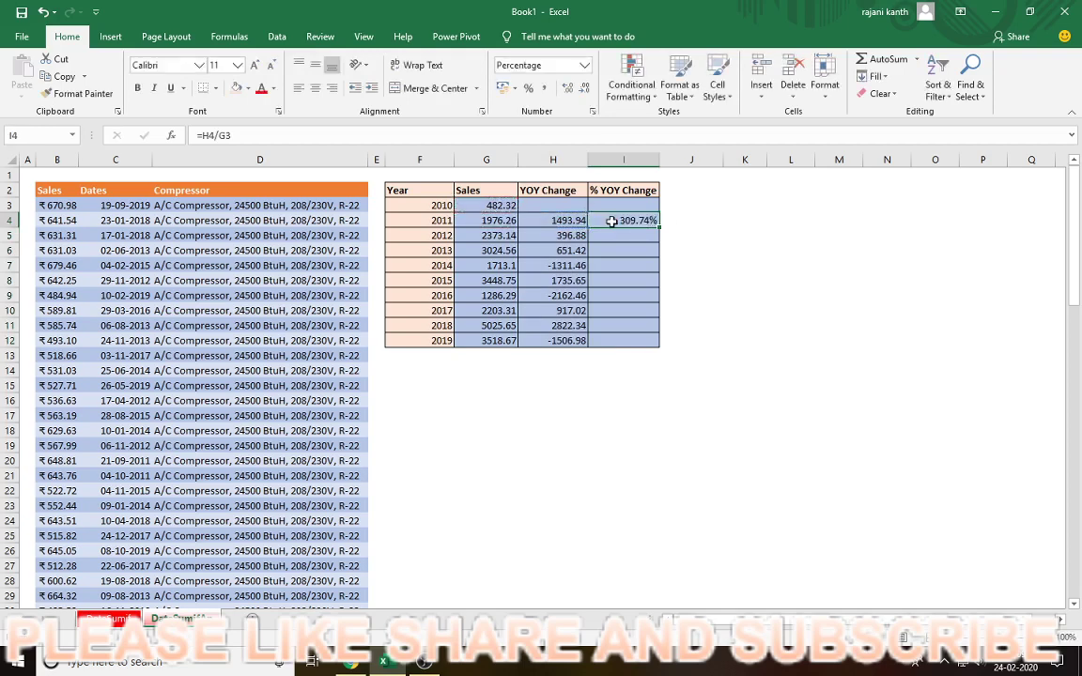
{"action": "double_click", "coordinate": [660, 228]}
{"action": "left_click_drag", "start_coordinate": [661, 229], "coordinate": [660, 352]}
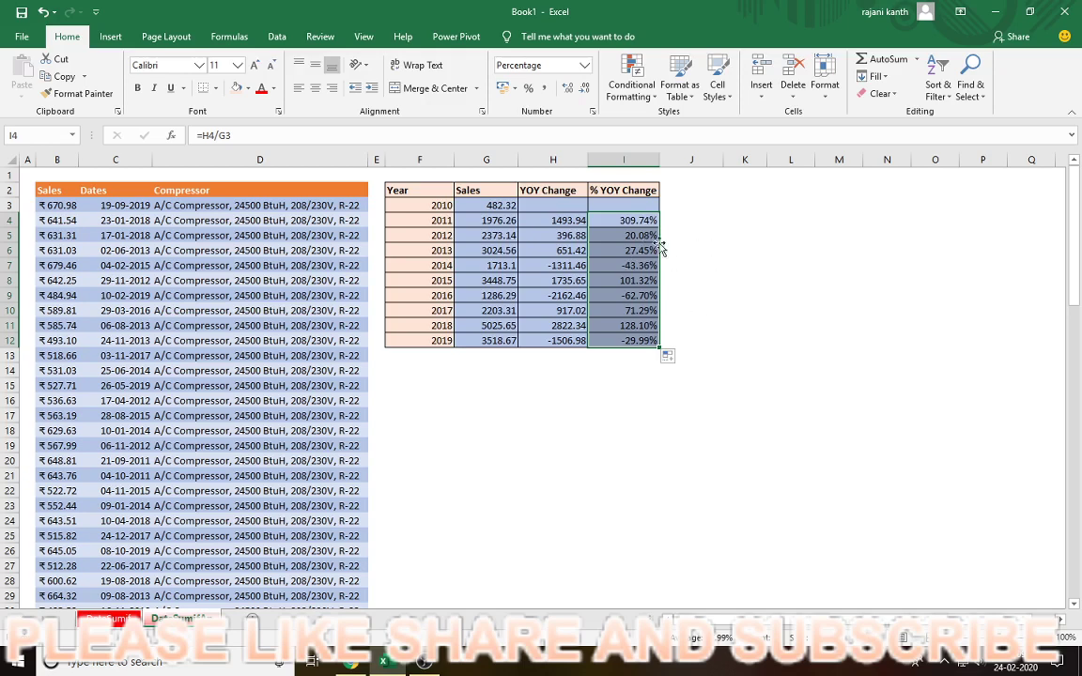
{"action": "left_click", "coordinate": [631, 250]}
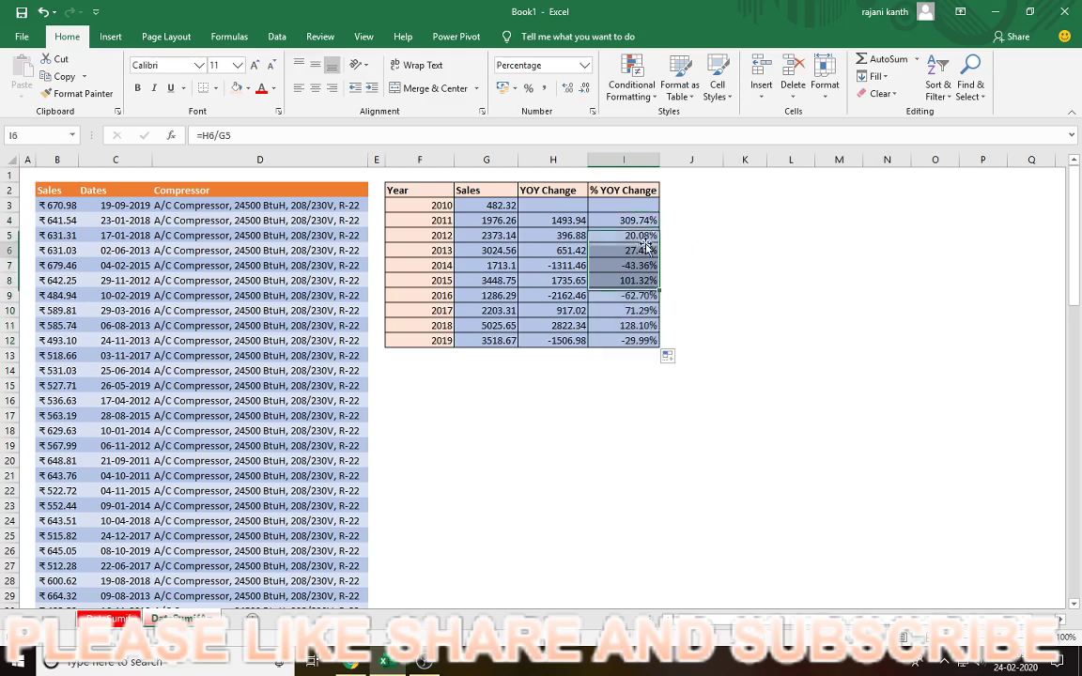
{"action": "left_click", "coordinate": [458, 262]}
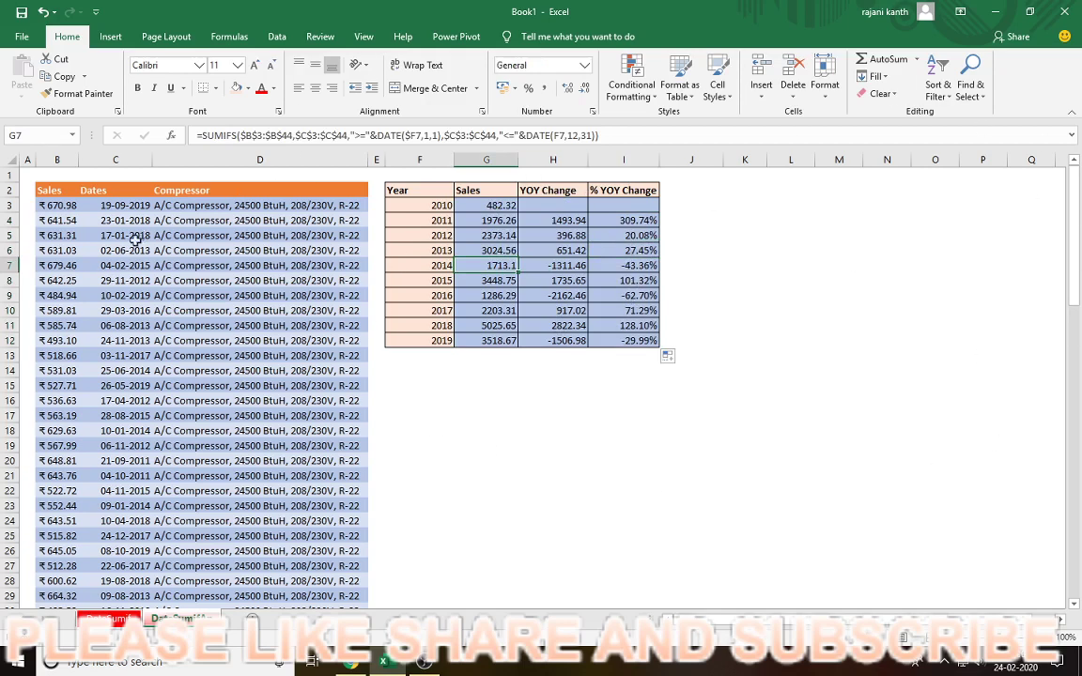
{"action": "left_click", "coordinate": [62, 307]}
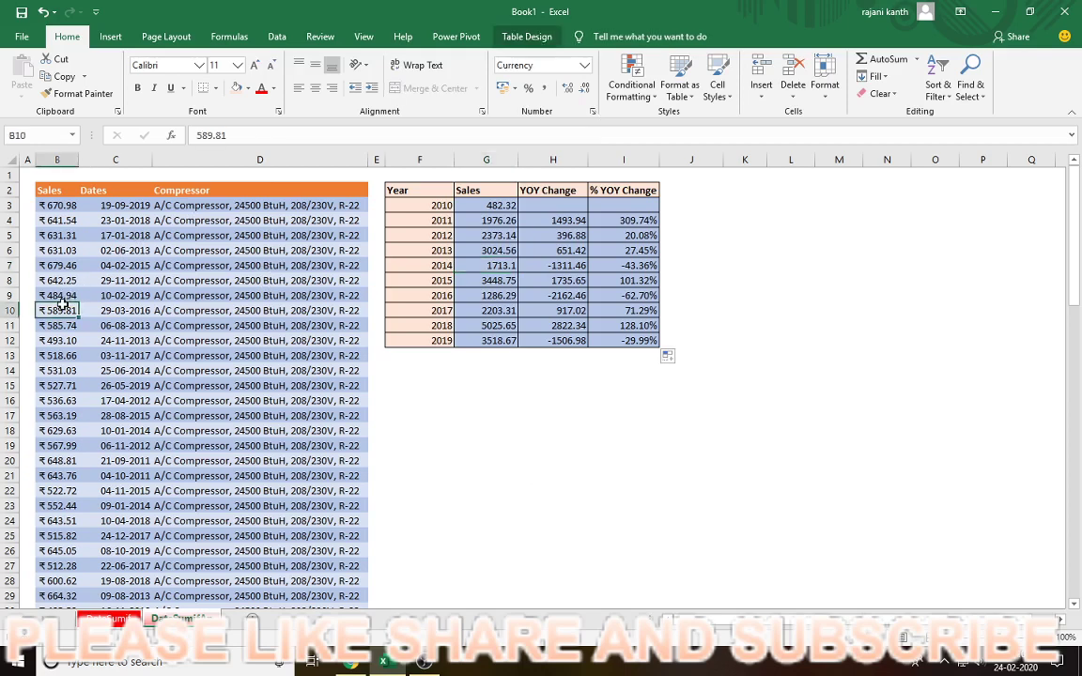